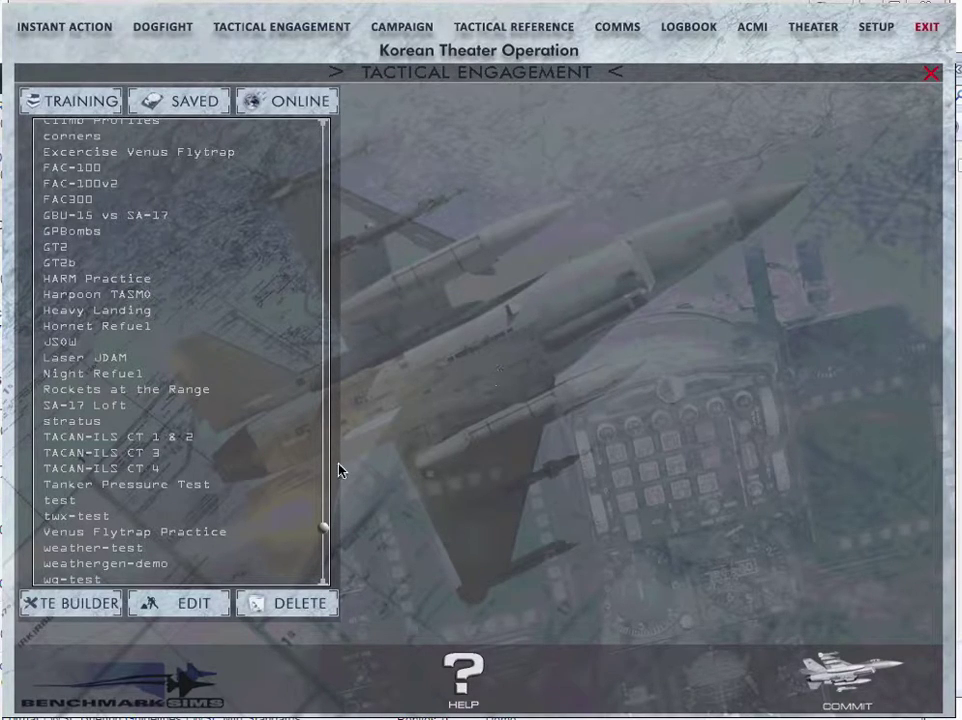
Open the weathergen-demo engagement for editing and check that its Weather and Cloud tabs use weathergen-demo.fmap.
left_click(148, 564)
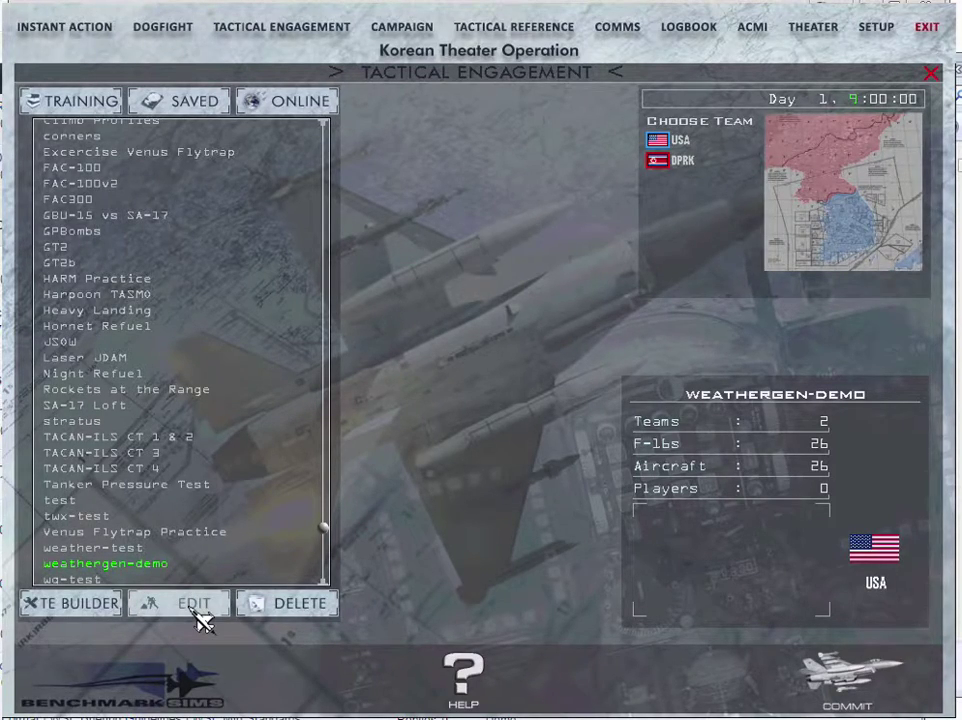
left_click(195, 612)
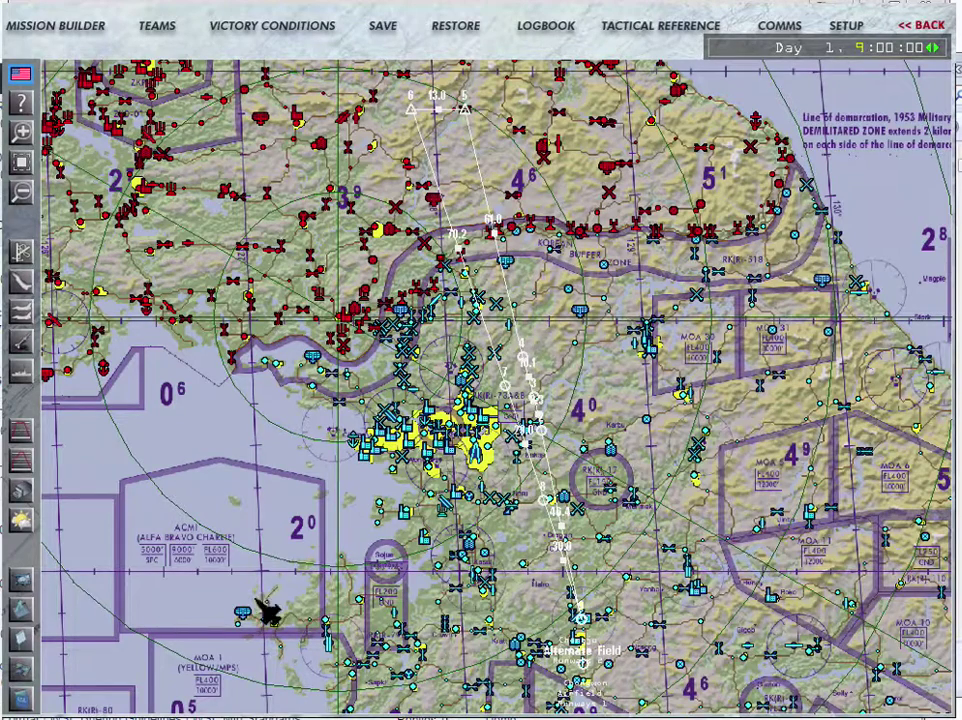
left_click(23, 522)
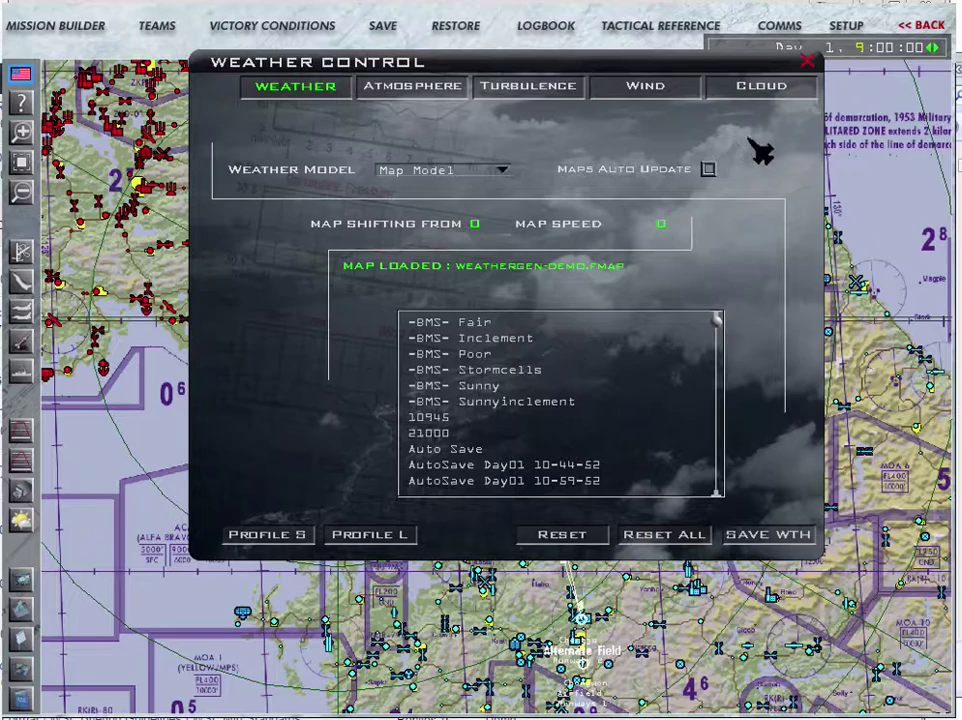
left_click(772, 87)
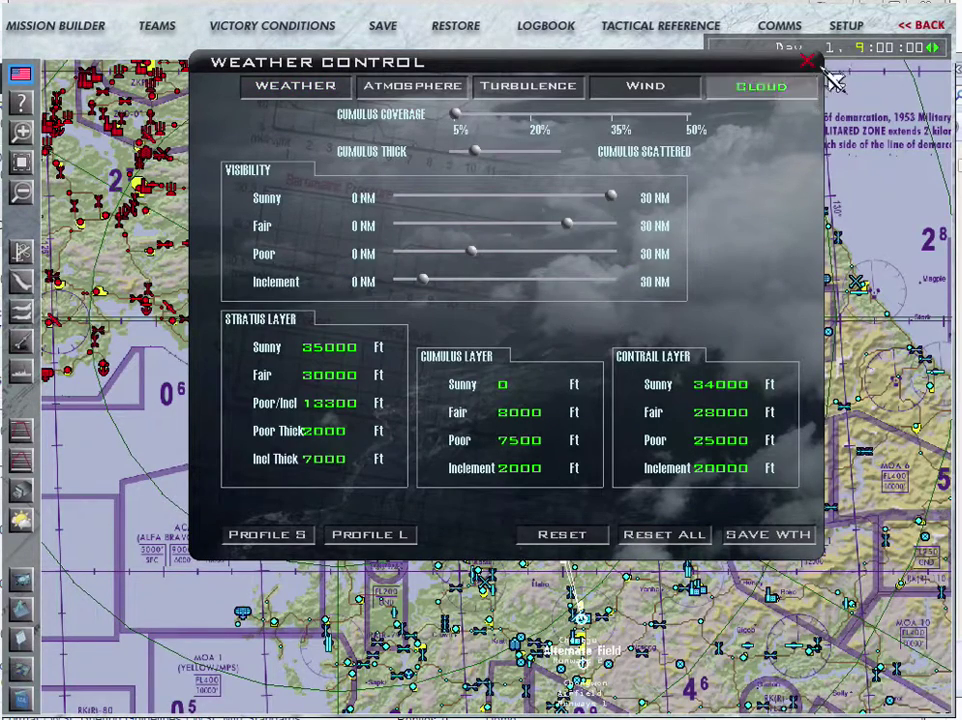
left_click(808, 62)
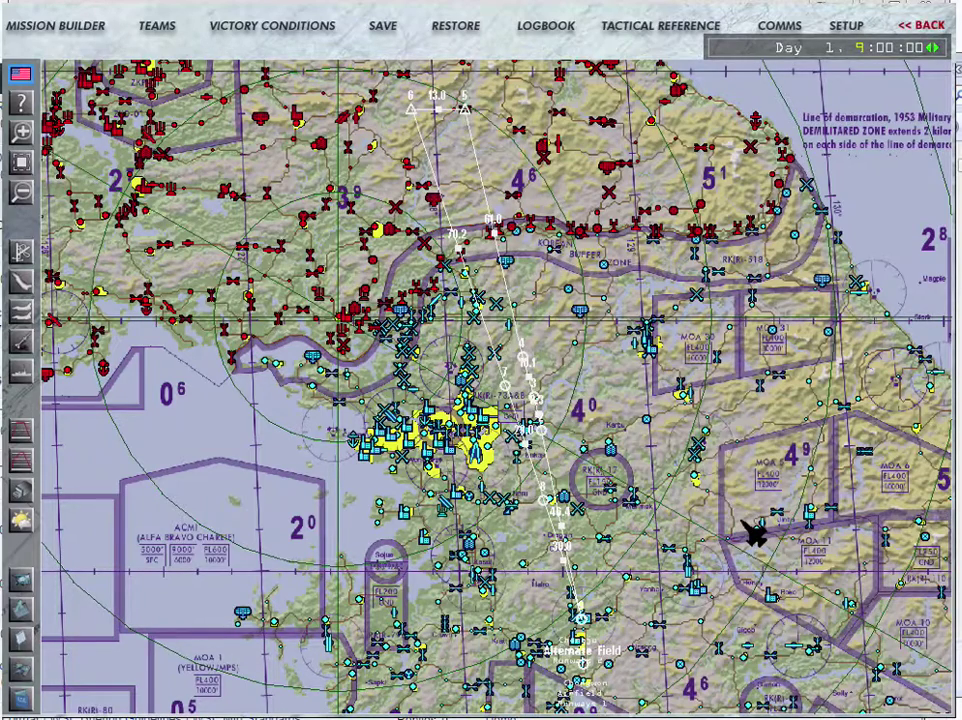
Switch to WeatherGen in Chrome and scroll the settings panel to the top.
key("alt+Tab")
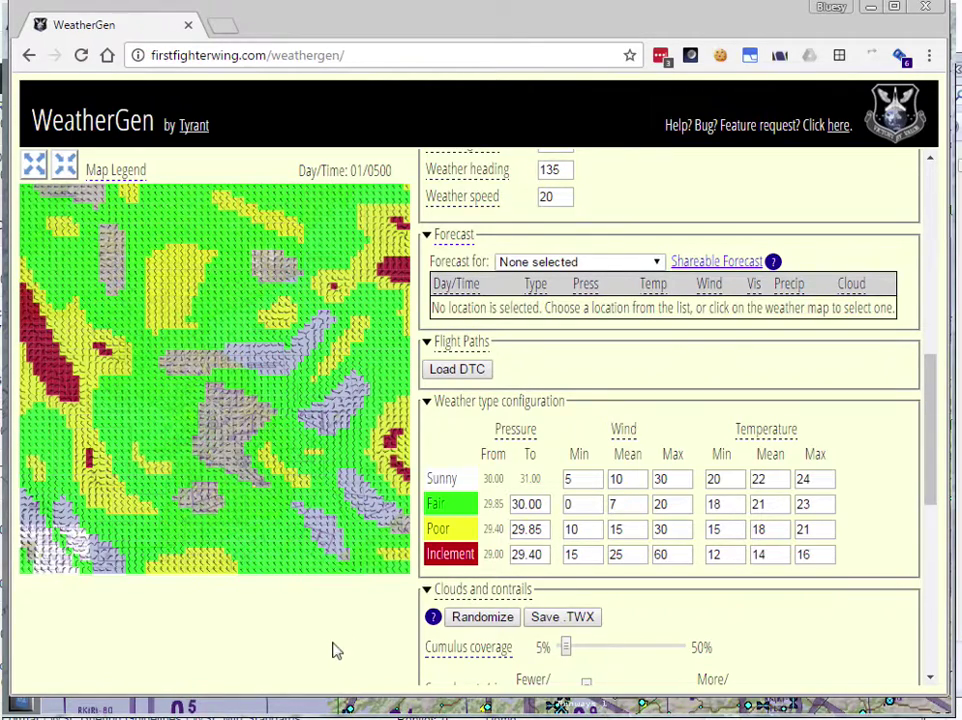
scroll(729, 207, "up", 10)
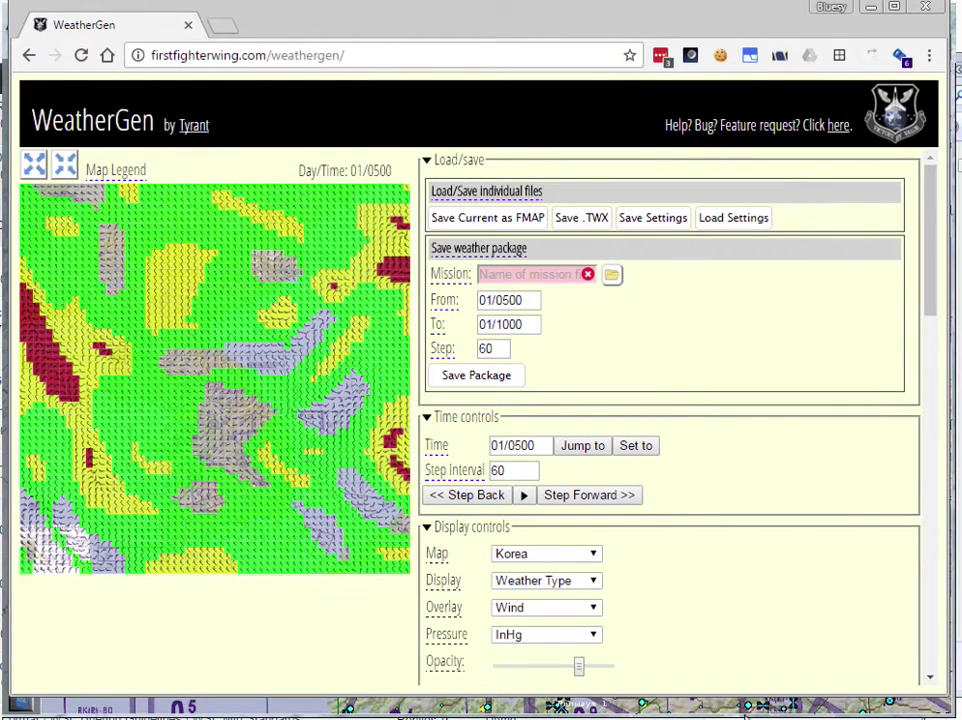
Show the Balkans map with Overlay set to None and the weather layer opacity lowered.
left_click(594, 556)
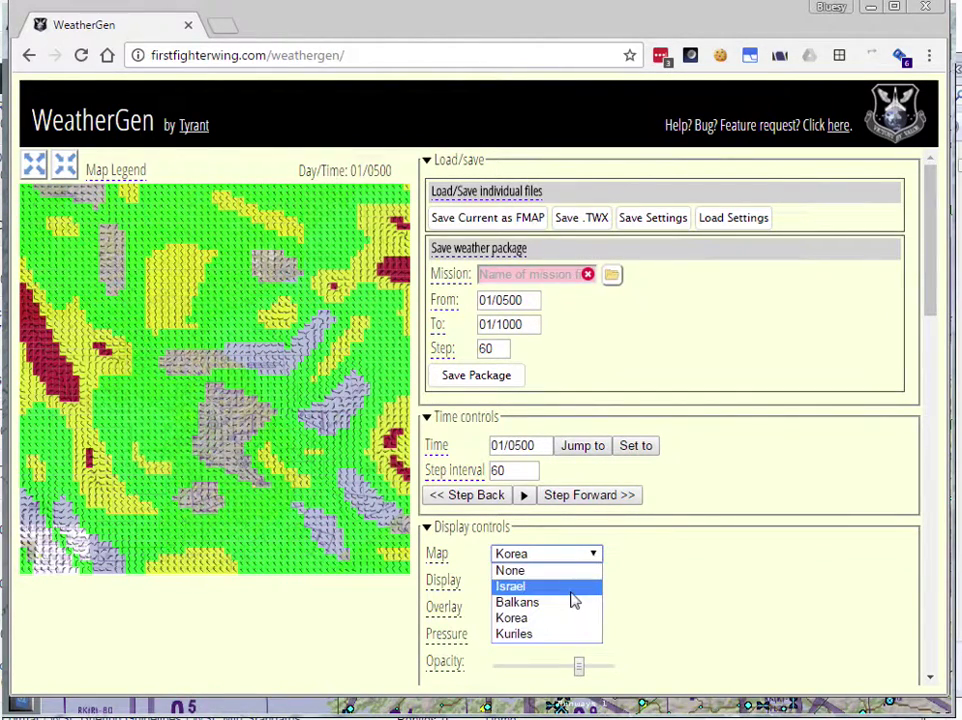
left_click(569, 604)
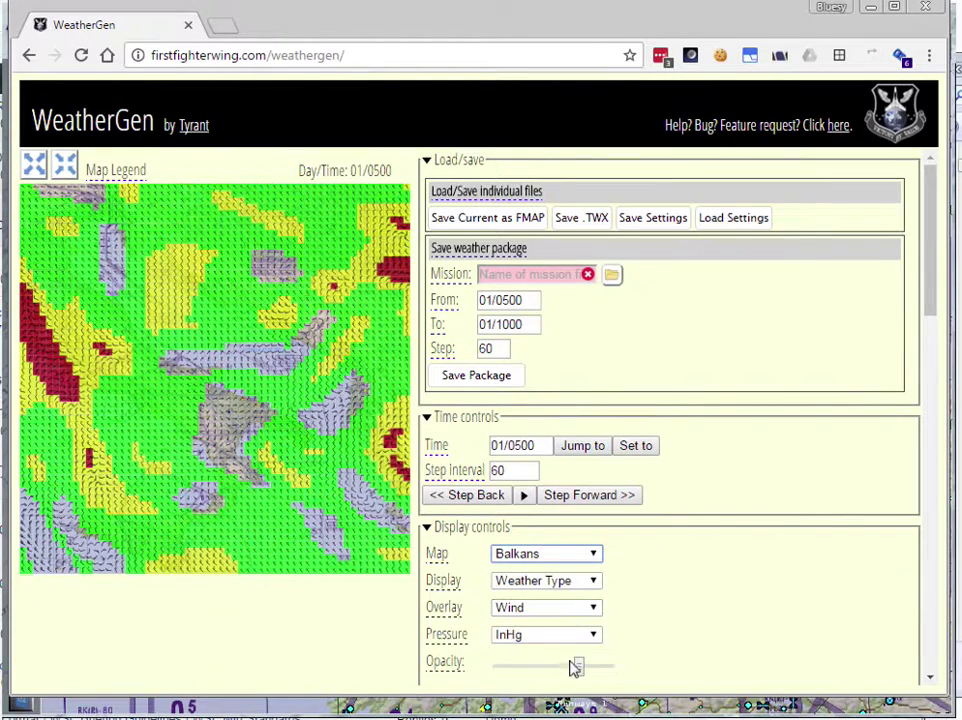
left_click(583, 608)
left_click(566, 624)
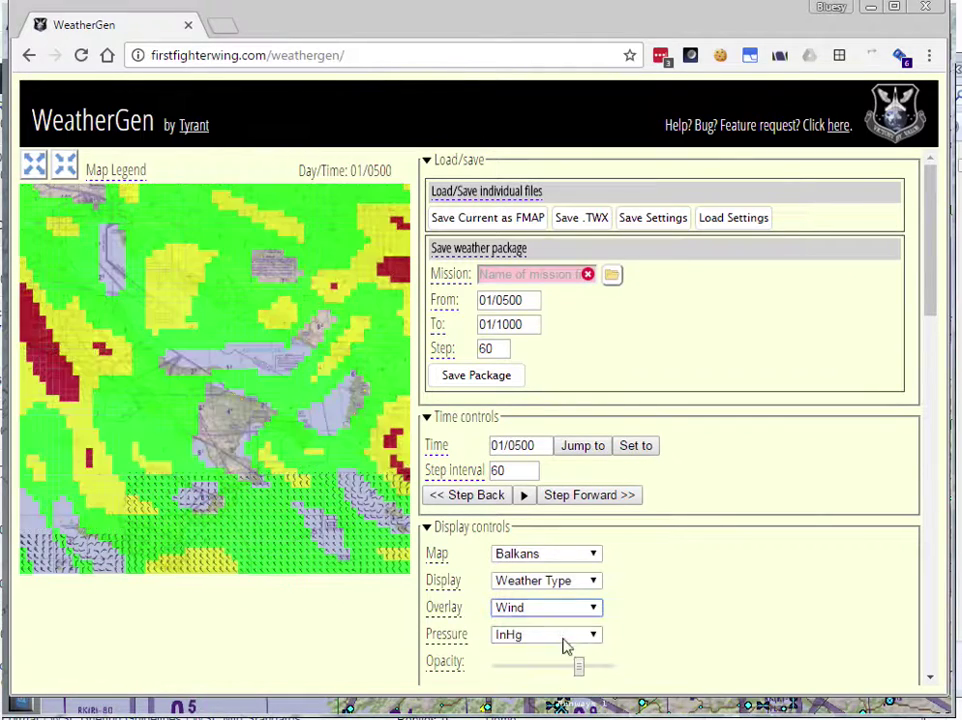
left_click_drag(580, 668, 533, 672)
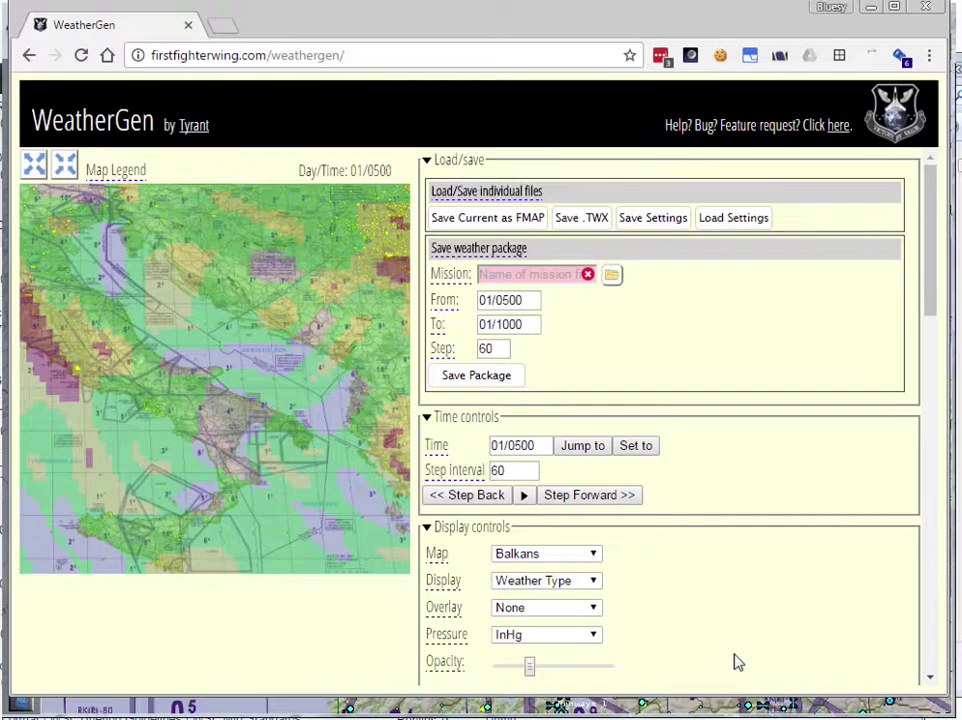
left_click(438, 452)
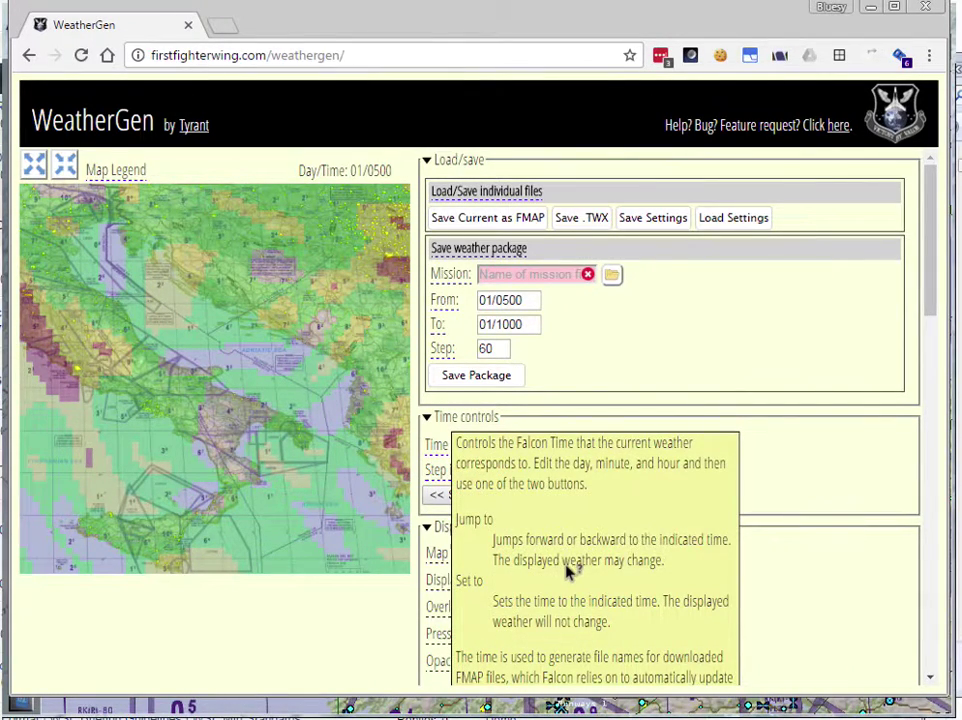
scroll(566, 570, "down", 3)
scroll(566, 570, "up", 3)
left_click(439, 451)
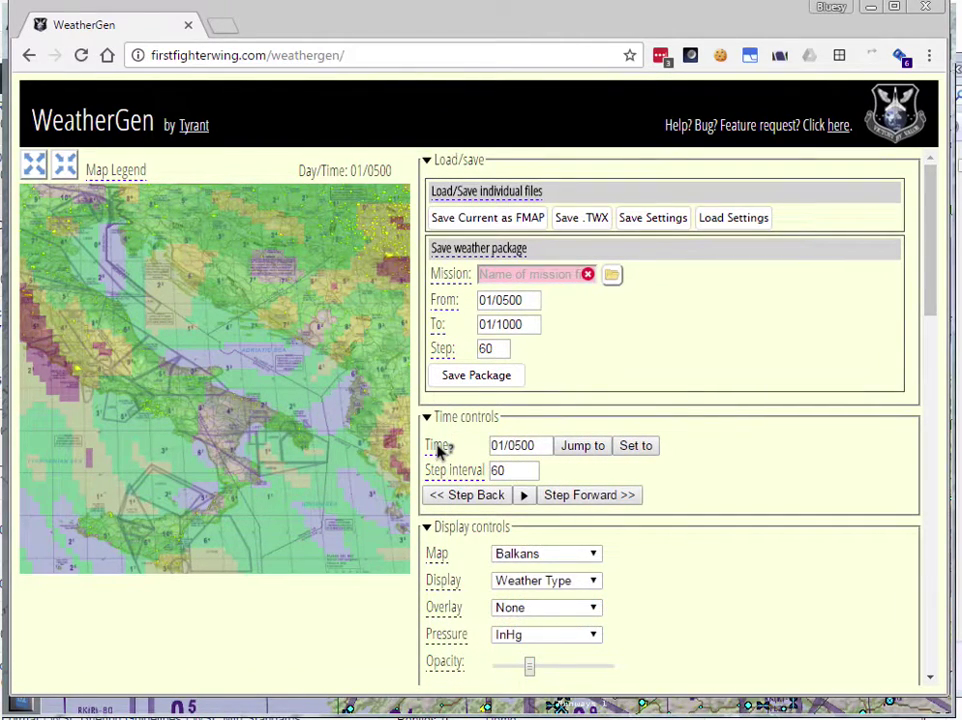
scroll(666, 498, "down", 5)
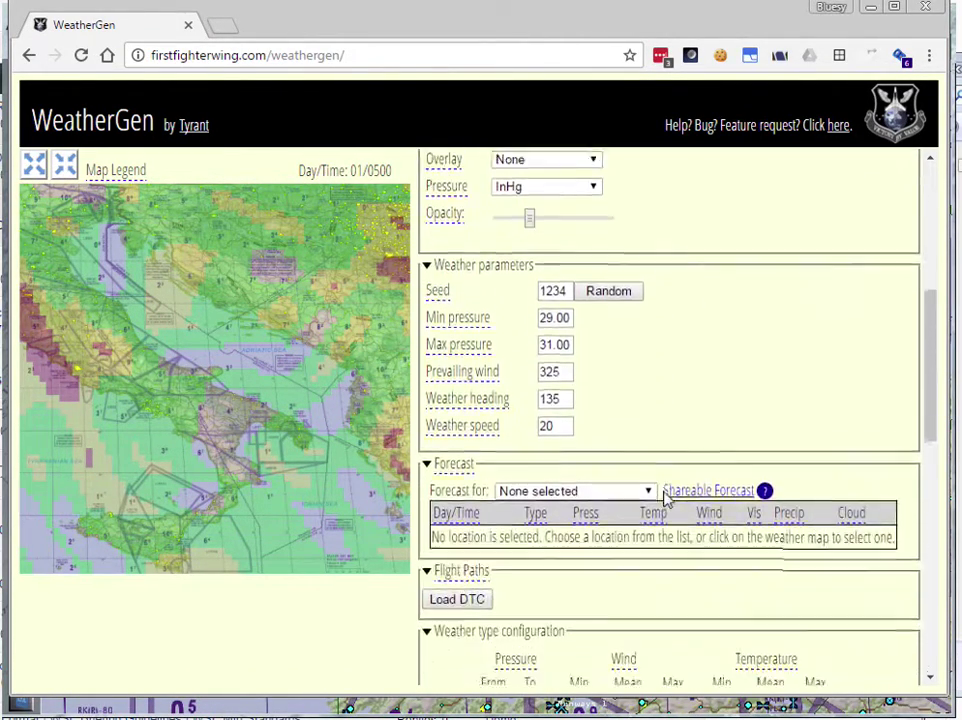
left_click(766, 491)
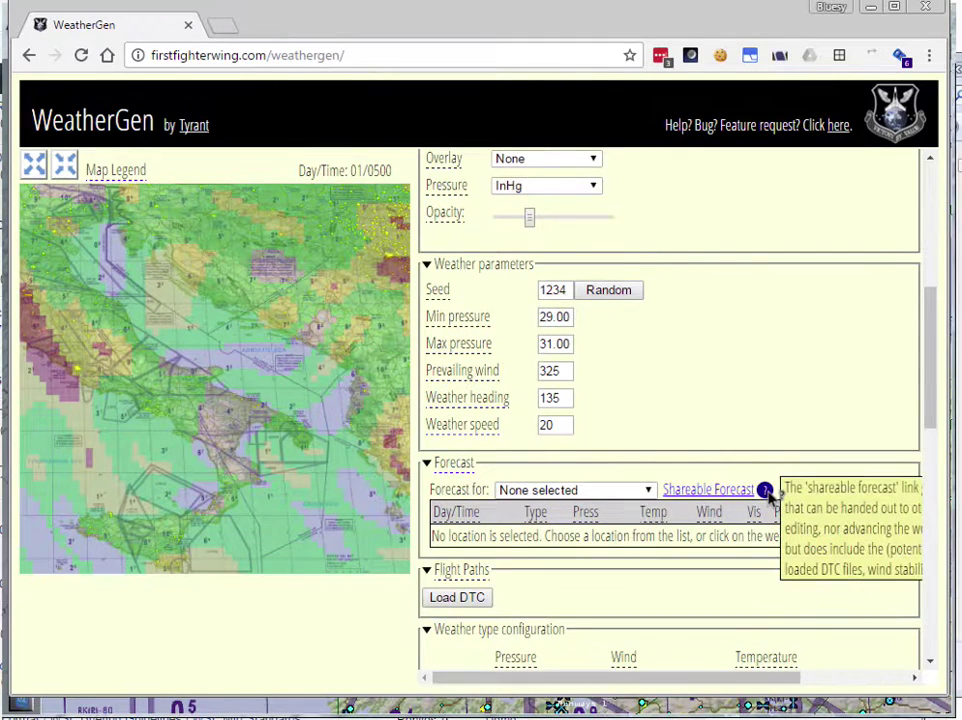
scroll(737, 598, "down", 2)
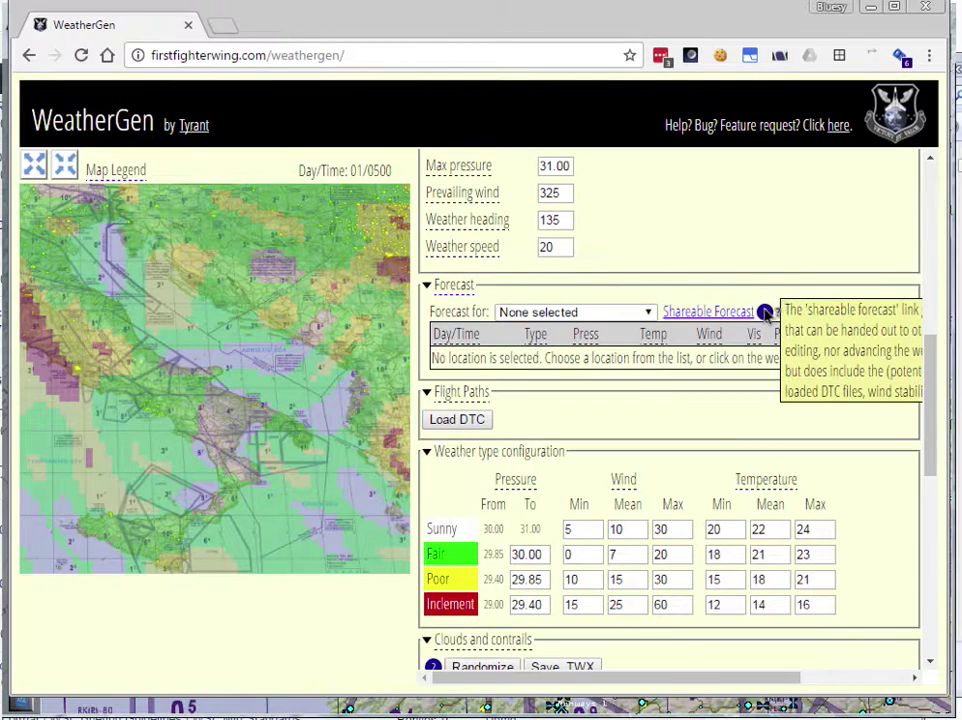
scroll(712, 240, "up", 5)
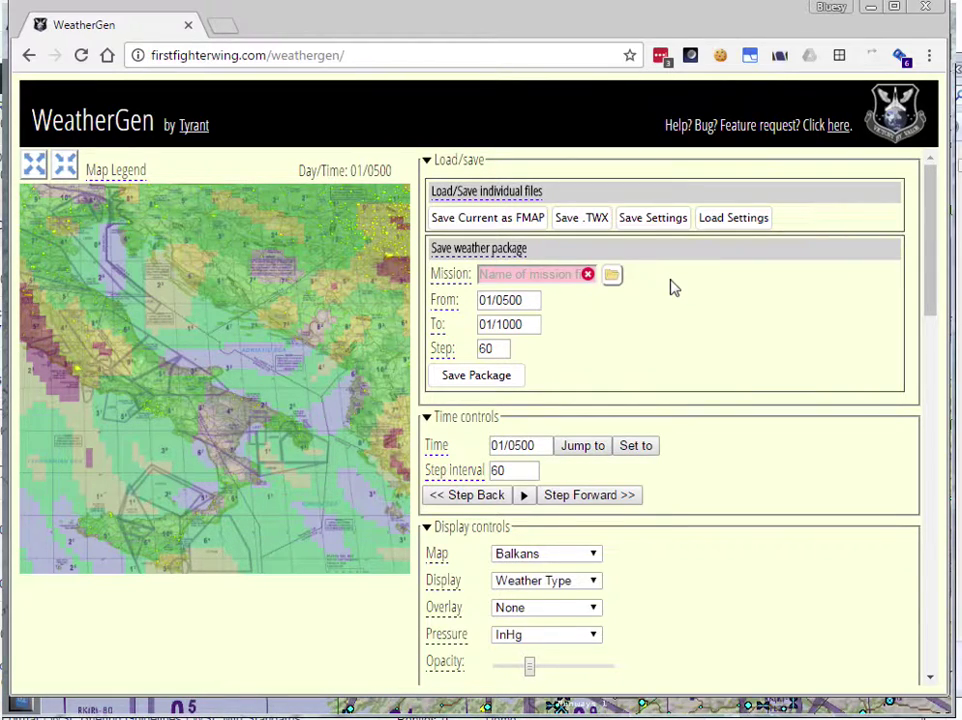
Choose weathergen-demo.tac from the campaign Save folder as the package's mission.
left_click(614, 279)
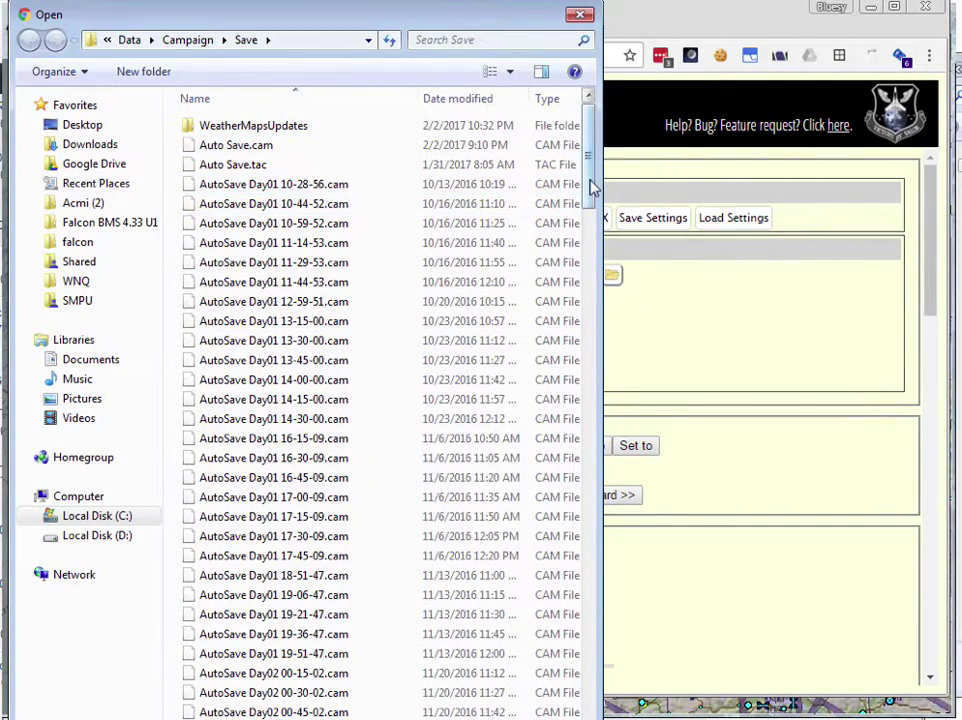
left_click_drag(590, 189, 563, 708)
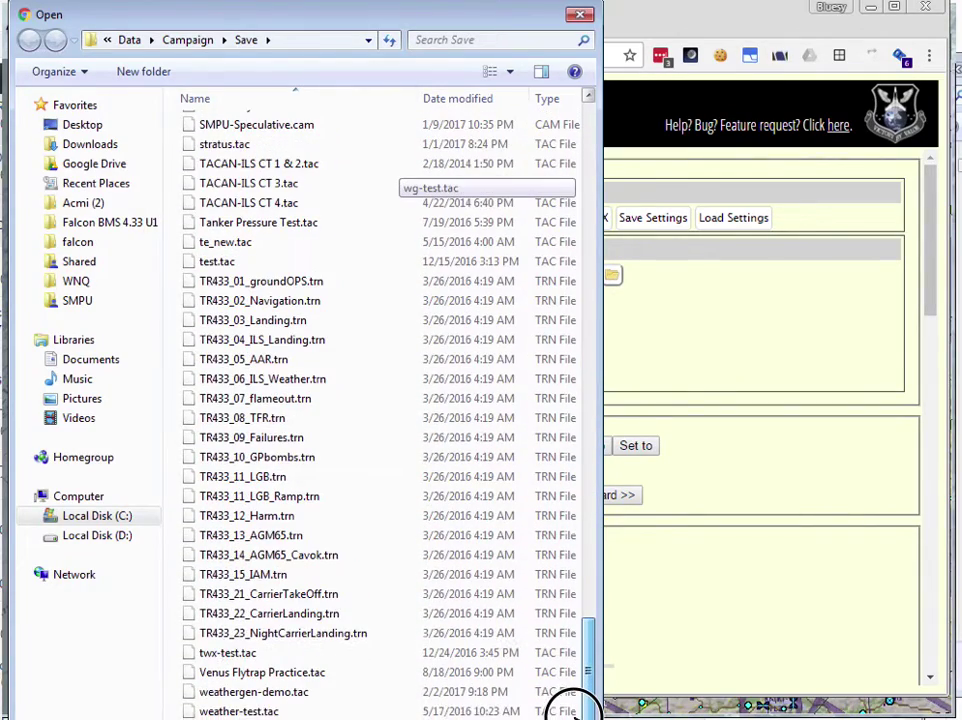
left_click(278, 691)
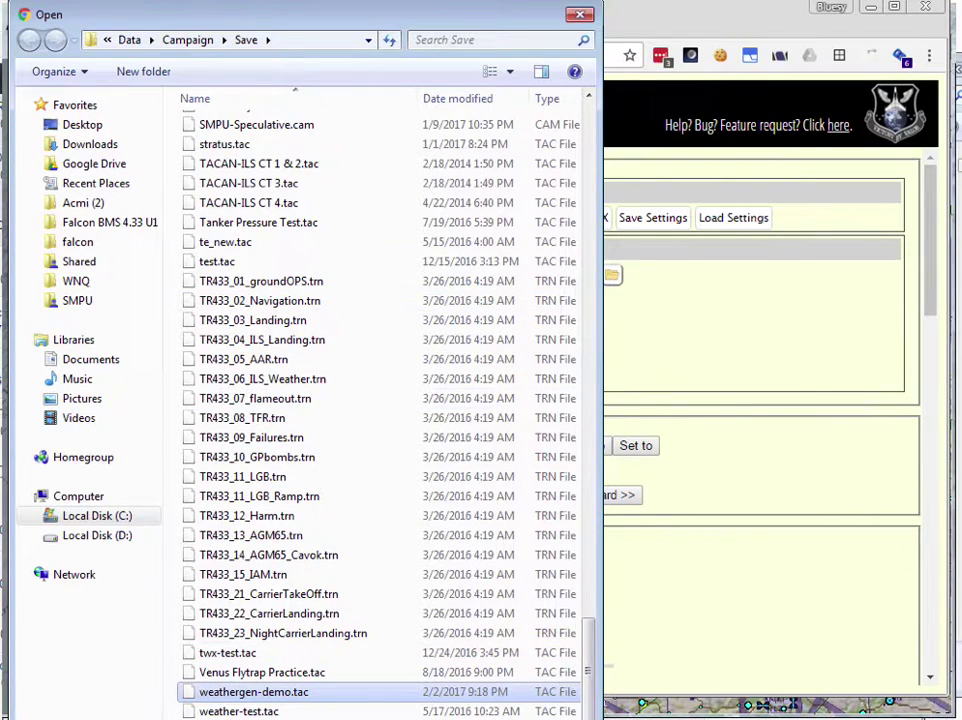
key("Return")
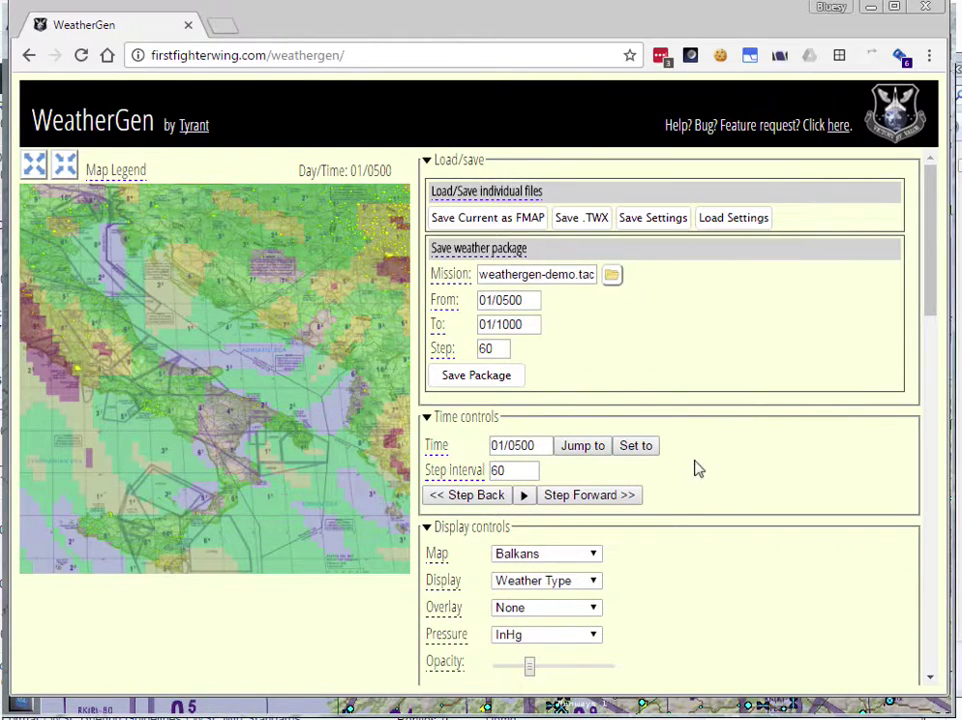
Raise the layer opacity slightly and reroll the random seed three times until it reads 3810.
scroll(683, 526, "down", 1)
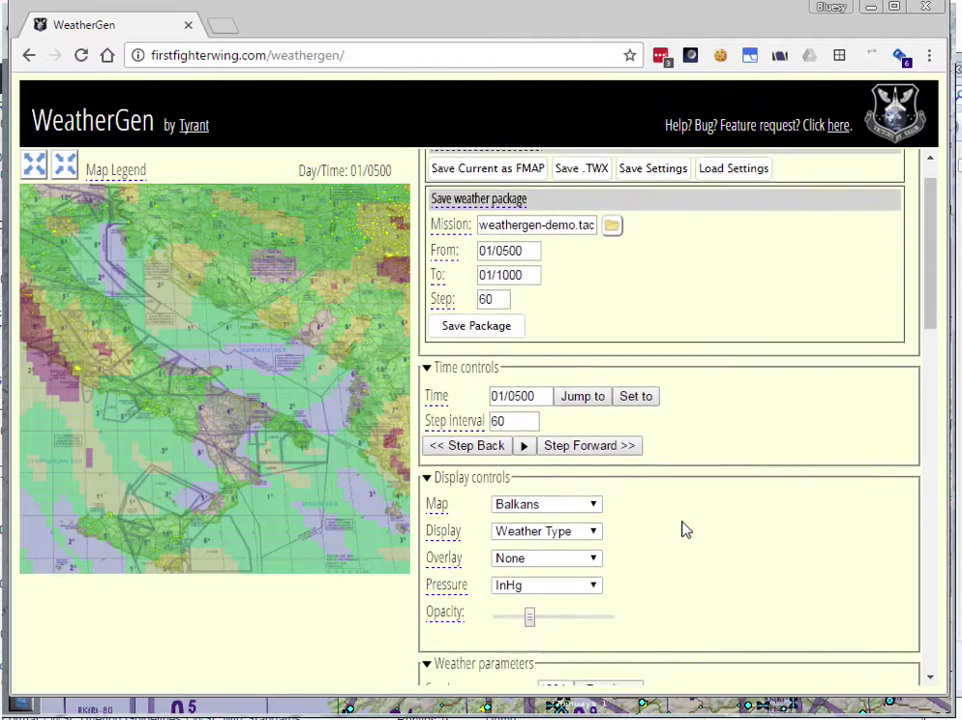
left_click_drag(531, 591, 547, 594)
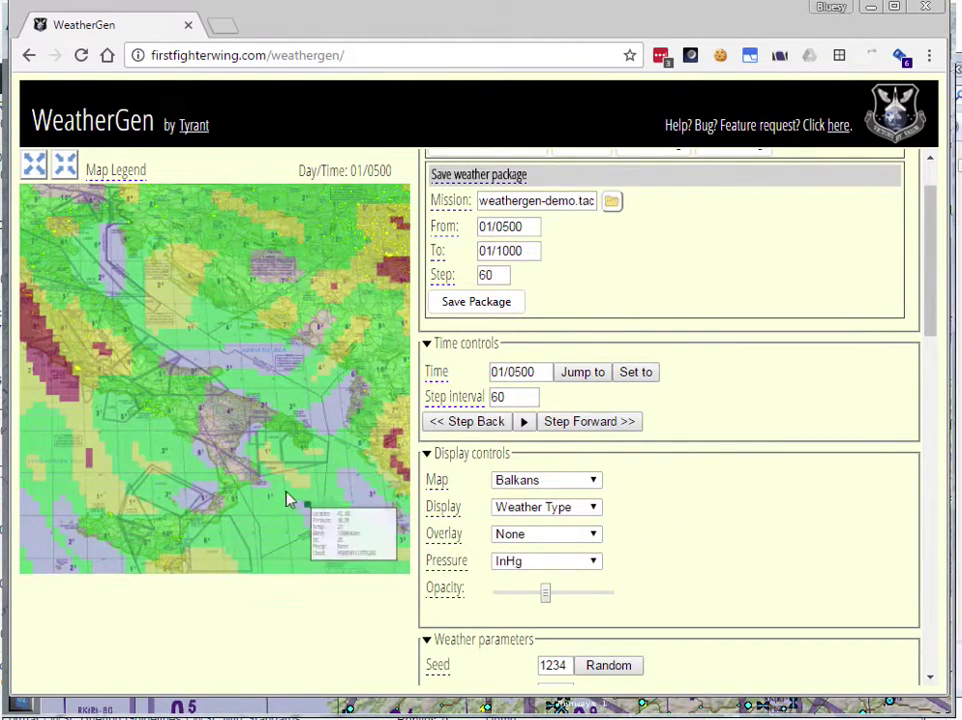
scroll(687, 540, "down", 4)
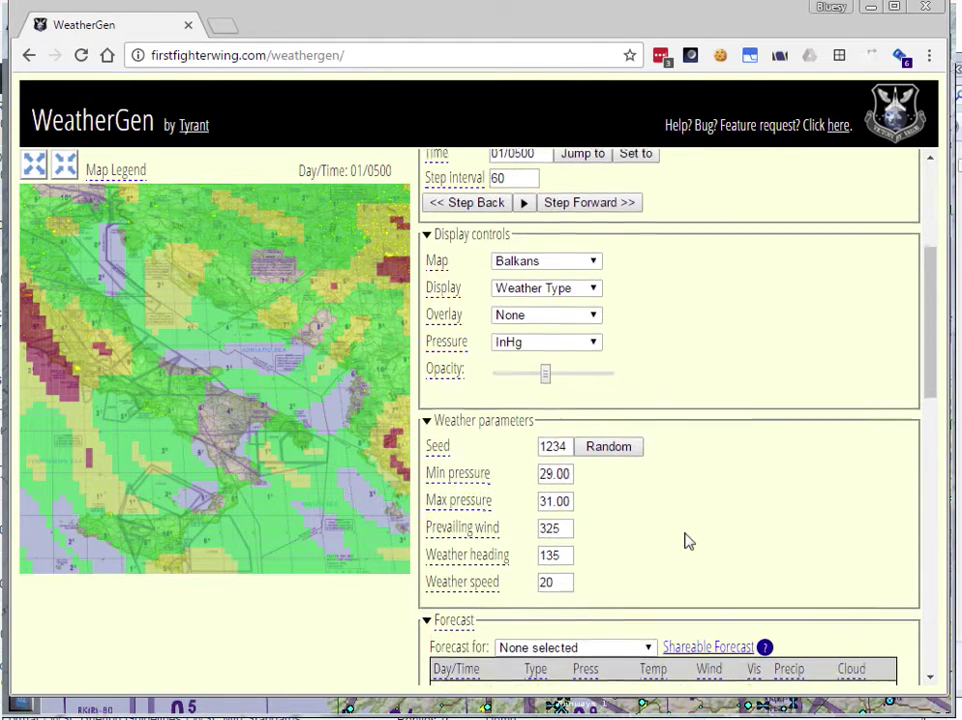
scroll(685, 540, "down", 1)
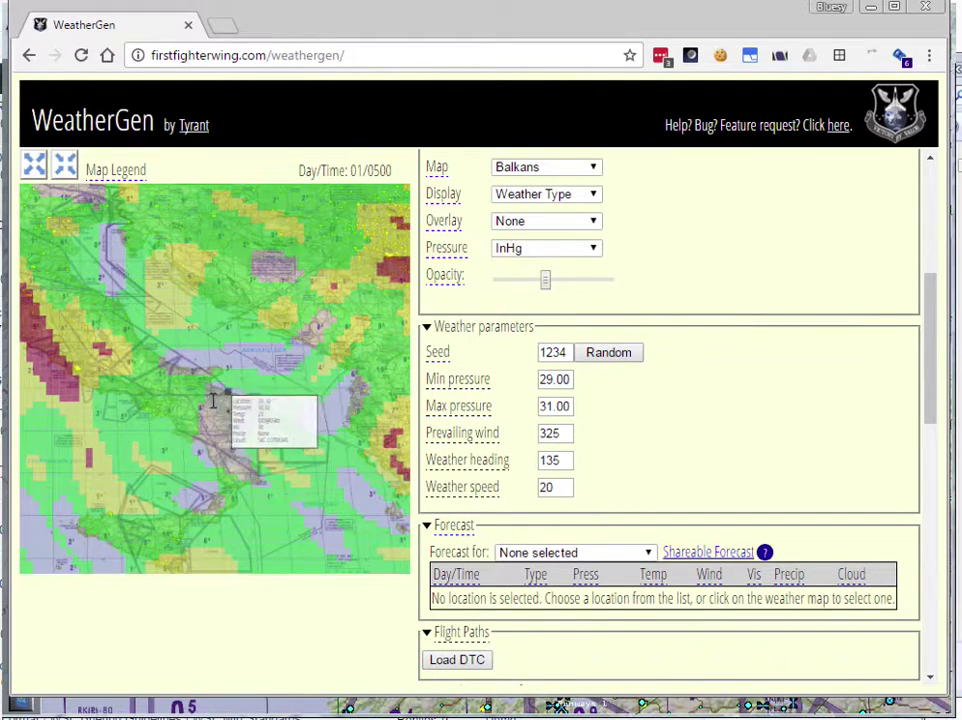
left_click(603, 353)
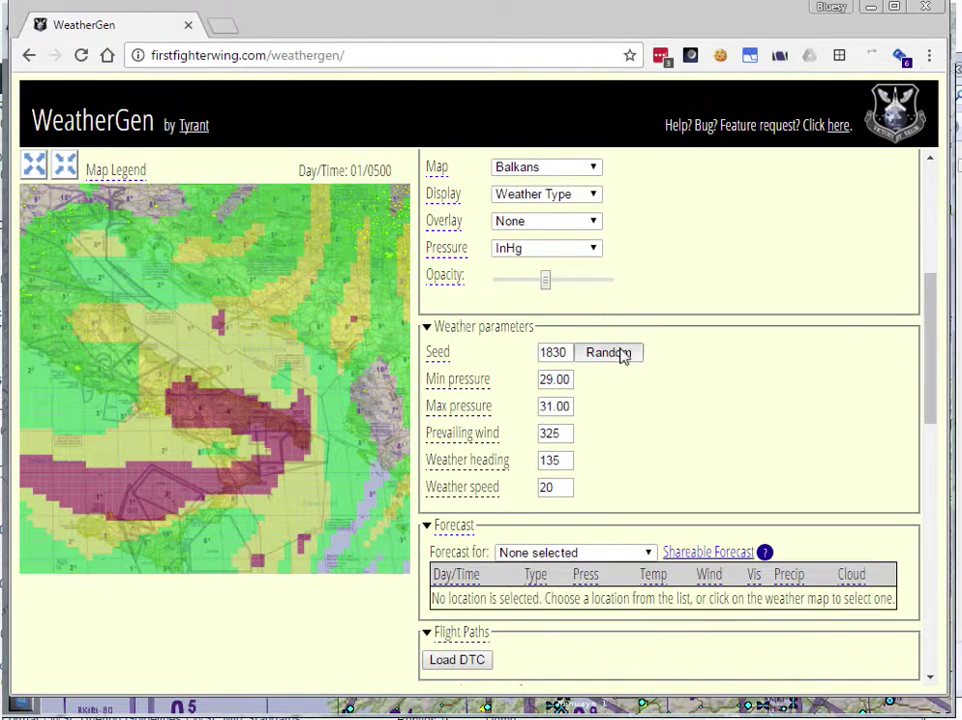
left_click(610, 353)
left_click(610, 353)
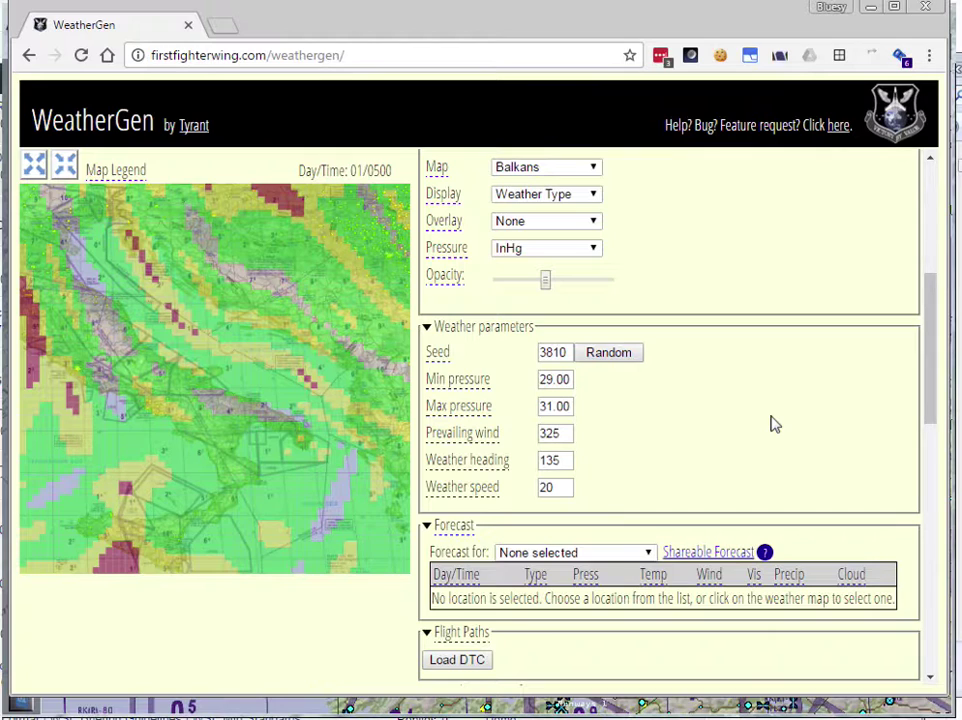
scroll(771, 424, "up", 5)
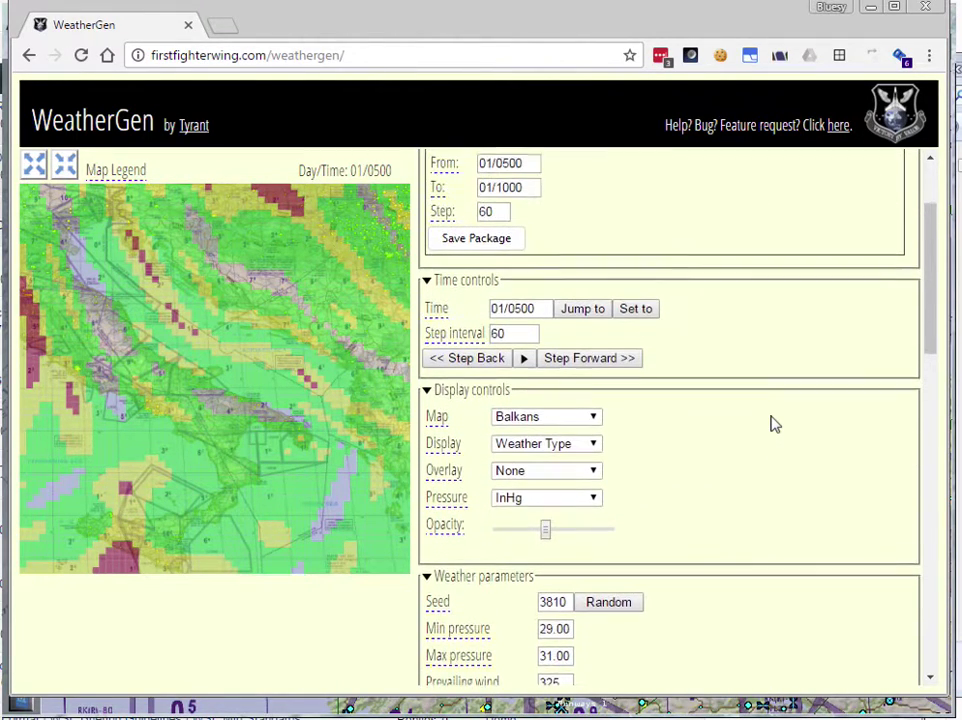
Step the weather forward three hours to 01/0800.
left_click(590, 359)
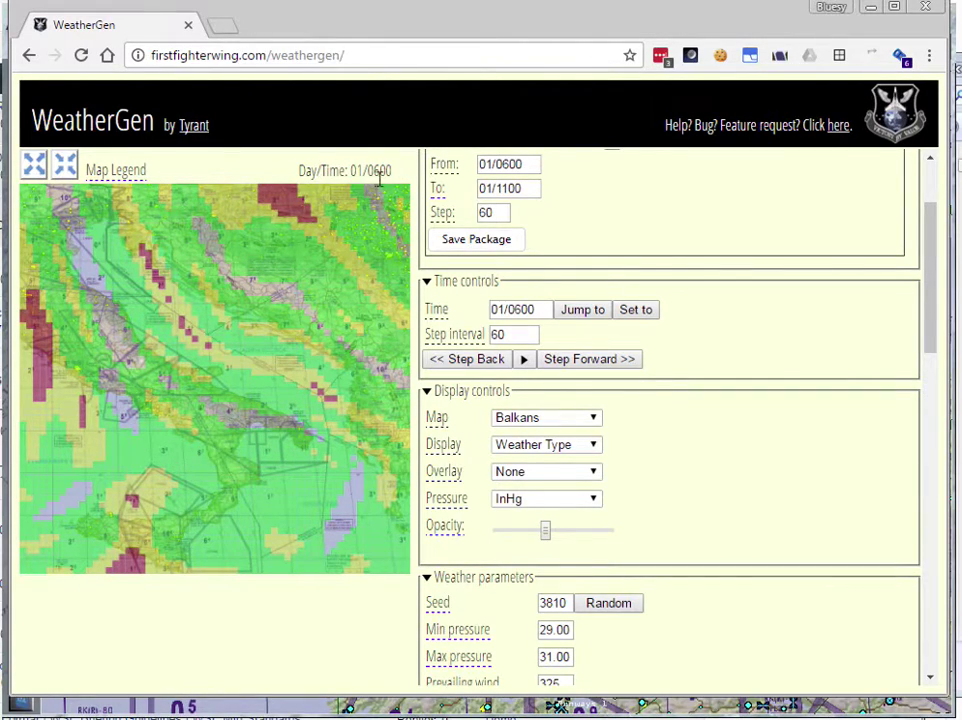
left_click(588, 360)
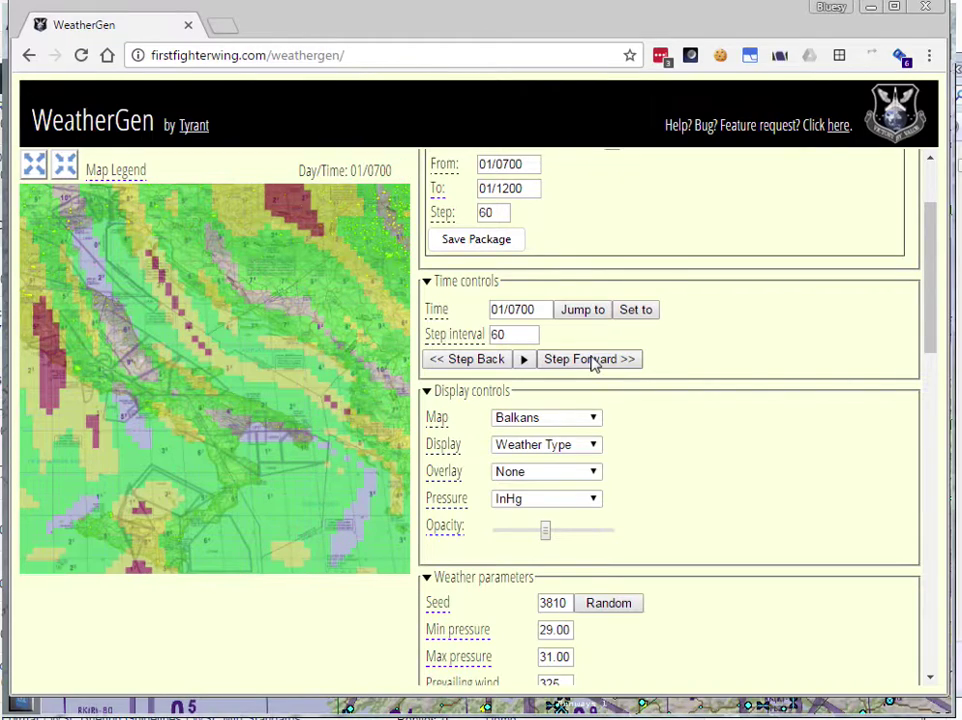
left_click(588, 360)
Jump the weather to 02/1000, then step back and forward one hour.
left_click(494, 310)
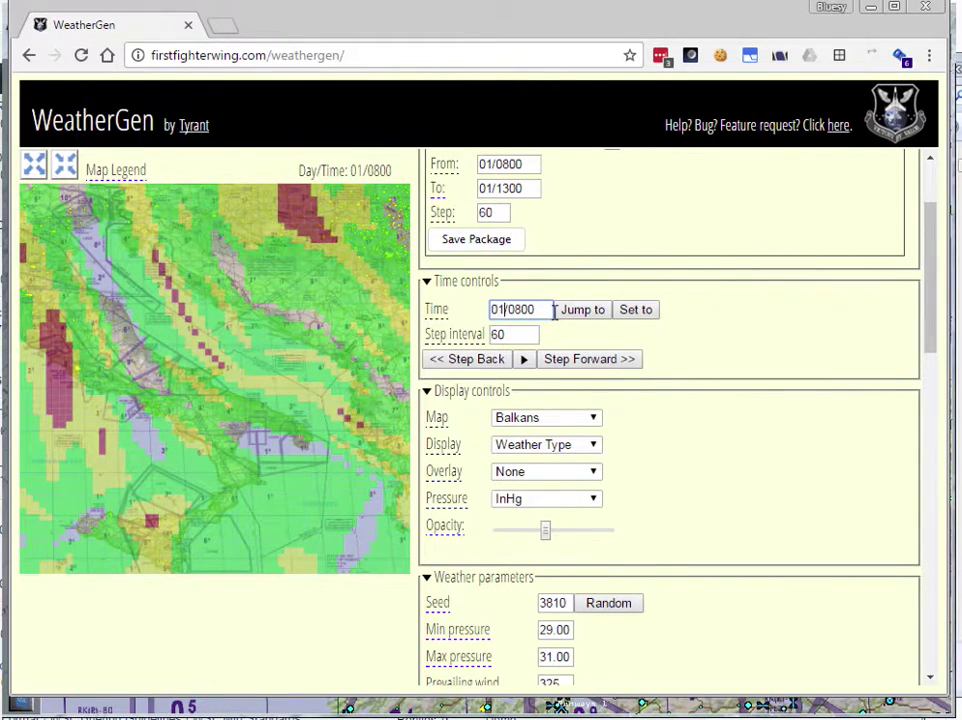
key("BackSpace")
type("2")
key("BackSpace")
key("BackSpace")
type("1000")
left_click(575, 316)
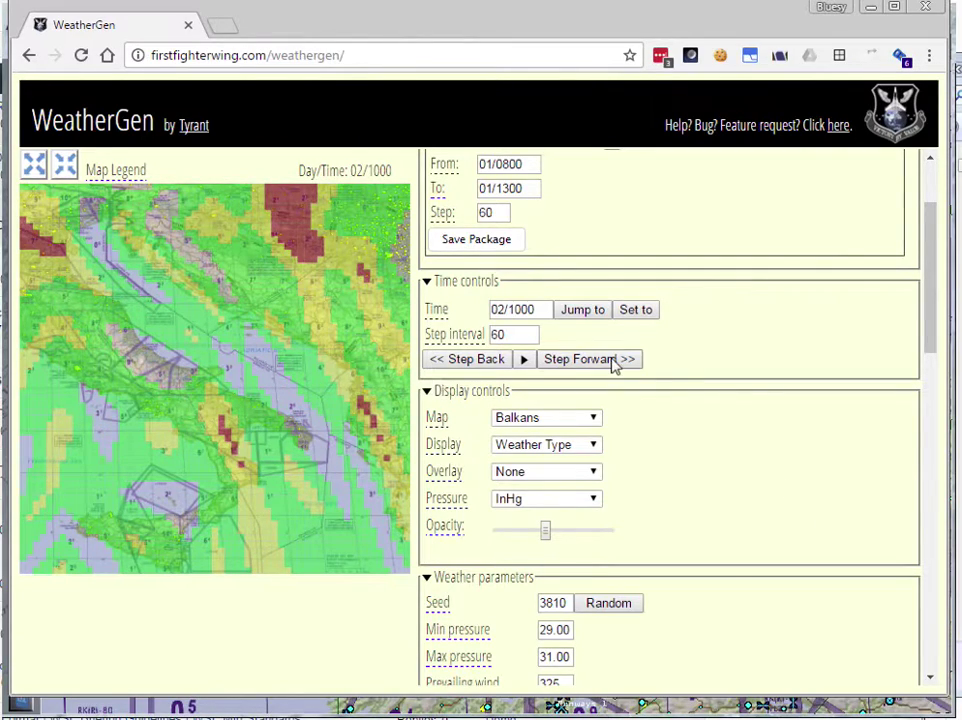
left_click(480, 360)
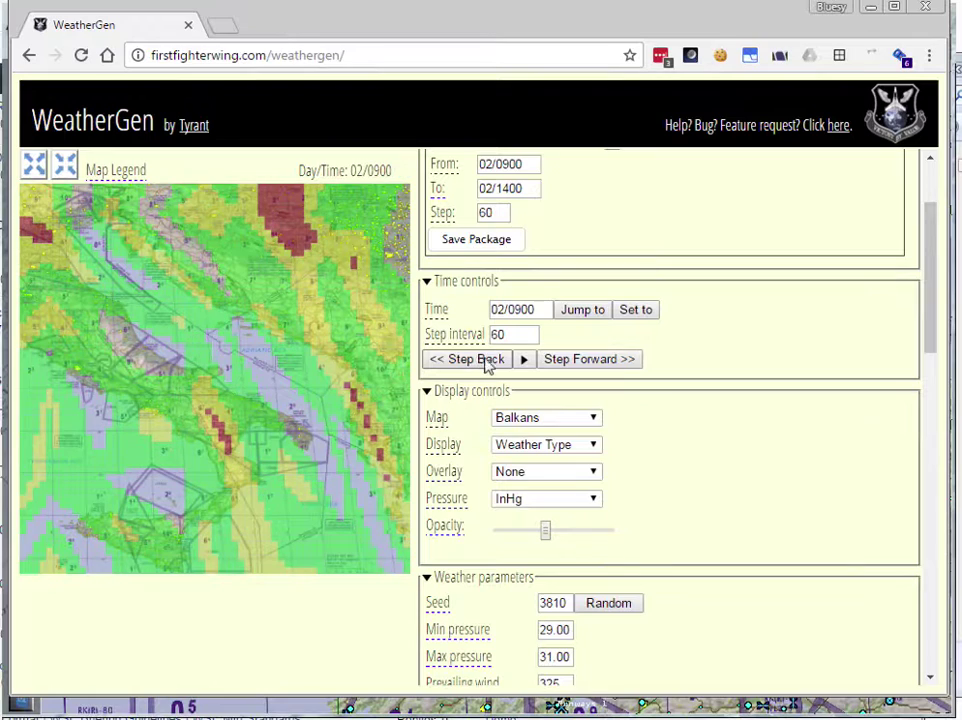
left_click(557, 362)
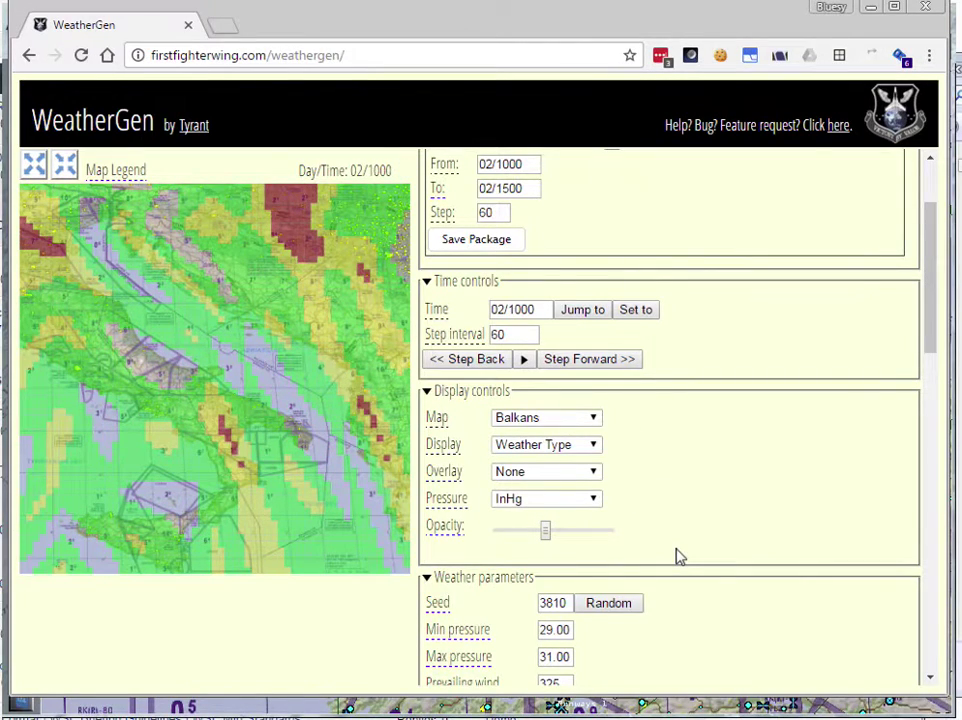
Scroll the settings panel down to the Clouds and contrails section.
scroll(677, 557, "down", 10)
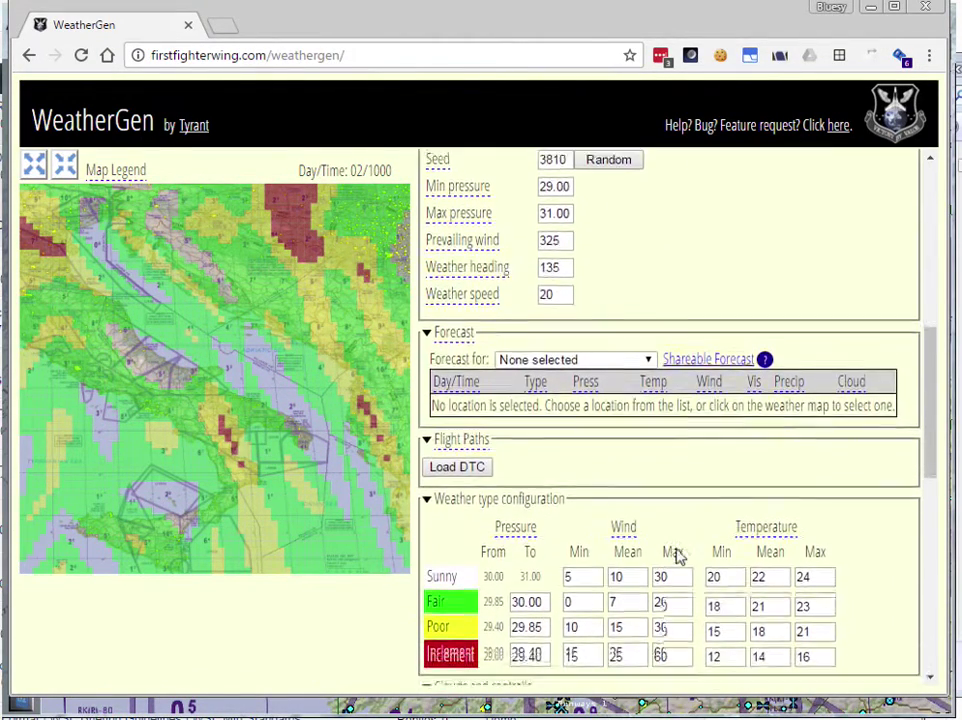
scroll(677, 557, "down", 6)
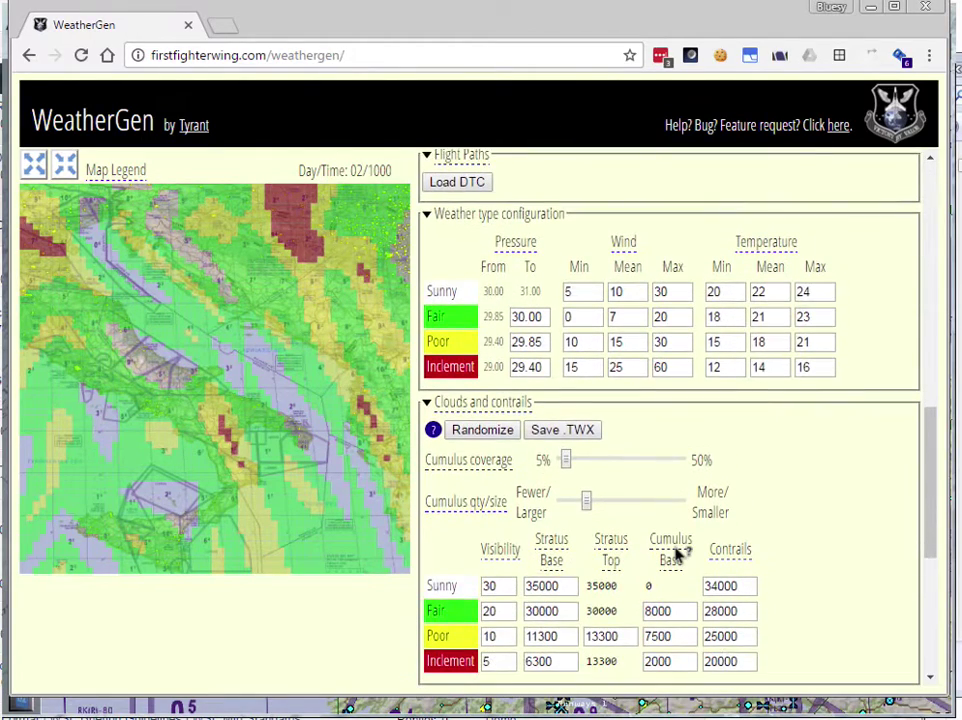
scroll(677, 553, "down", 1)
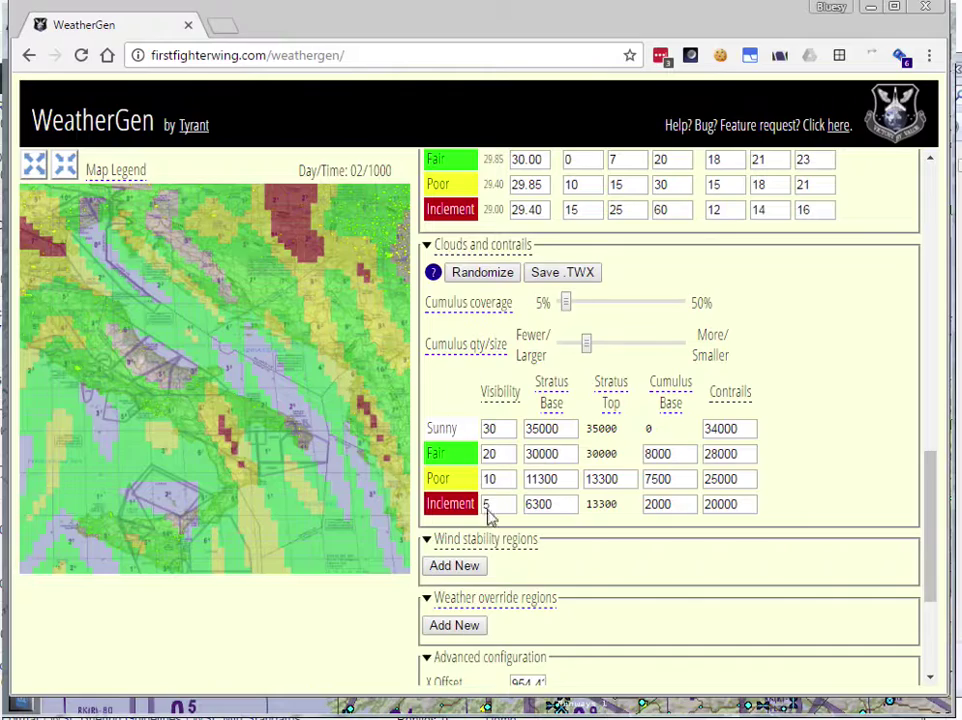
key("alt+Tab")
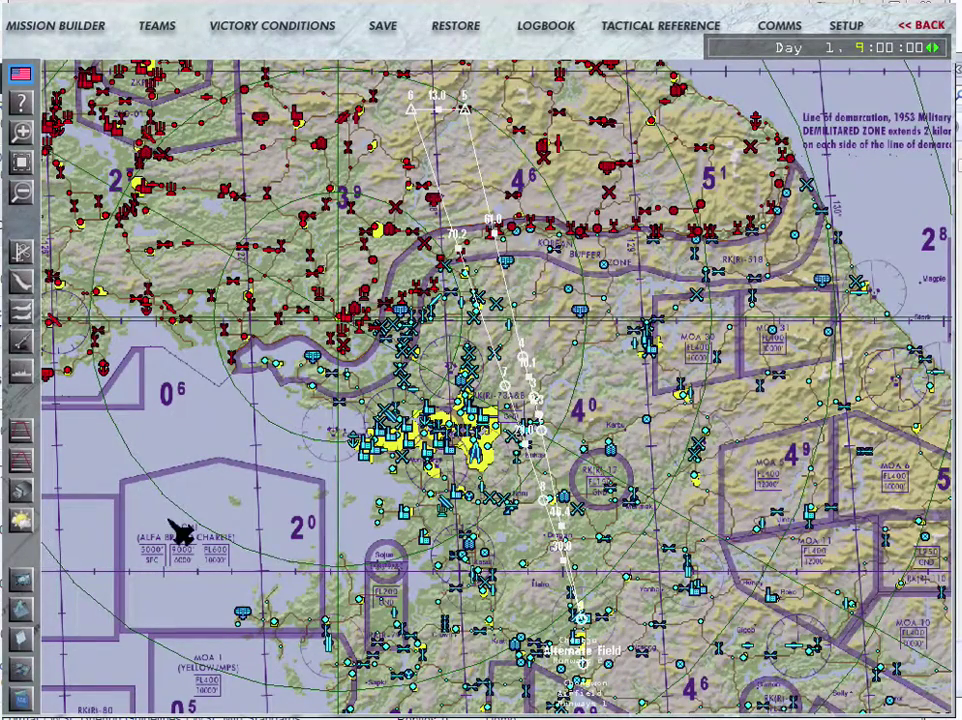
left_click(30, 528)
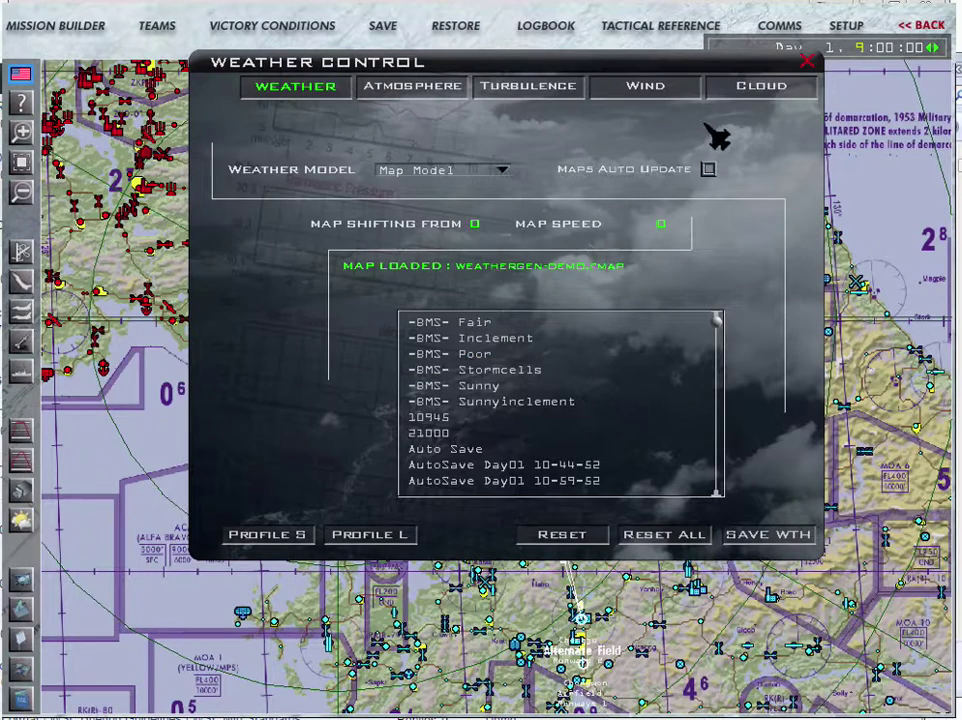
left_click(770, 90)
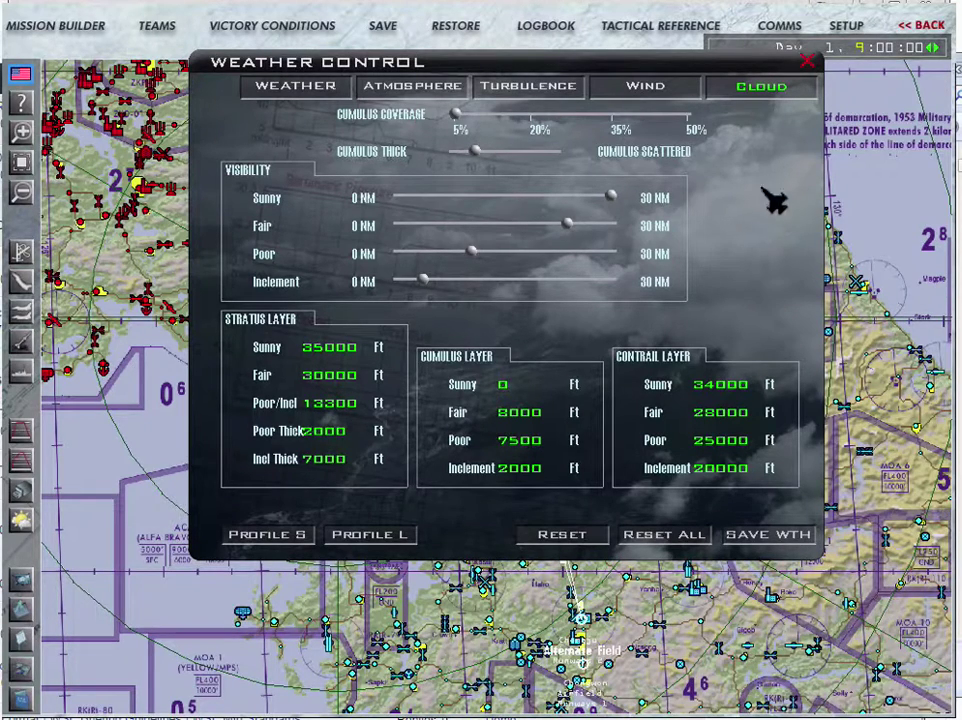
left_click(812, 65)
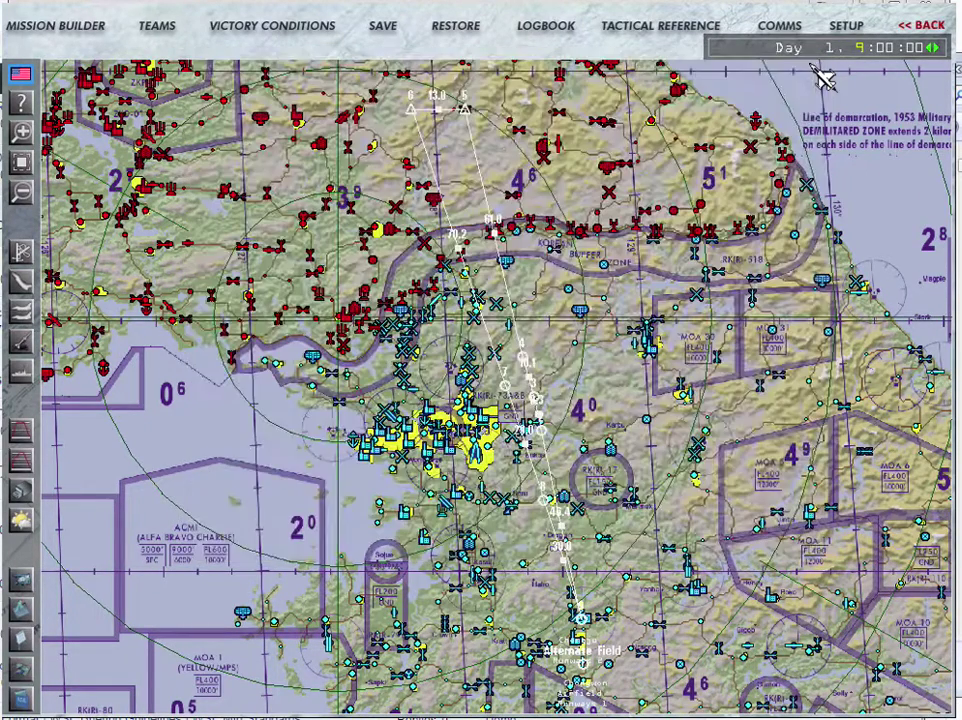
key("alt+Tab")
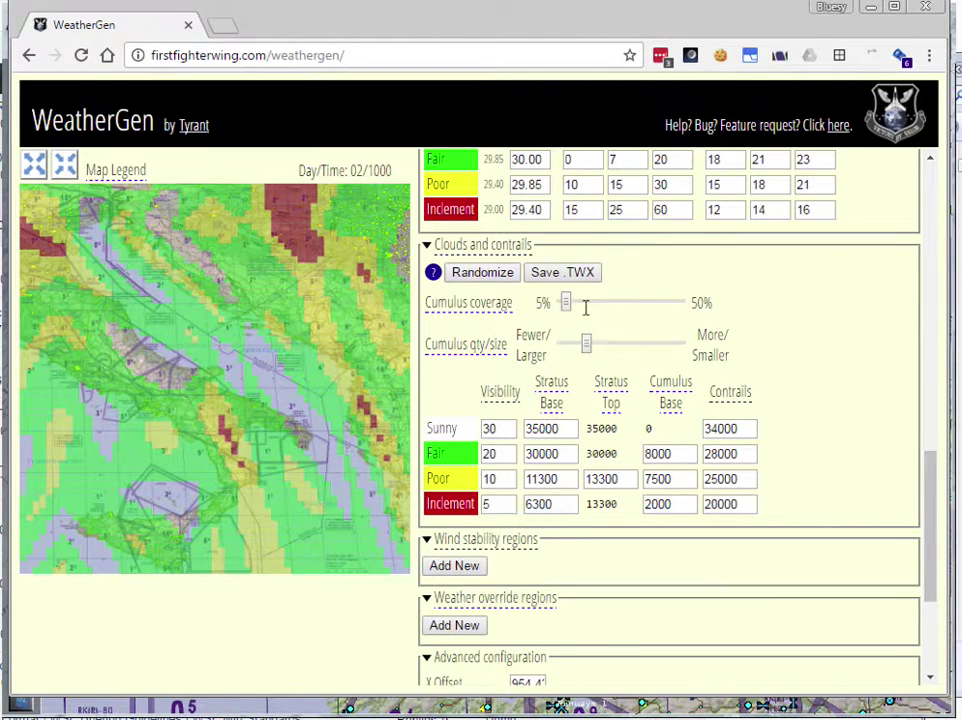
Randomize clouds twice, giving visibility 9, stratus 5000, cumulus 3000 and contrails 11000.
left_click(498, 280)
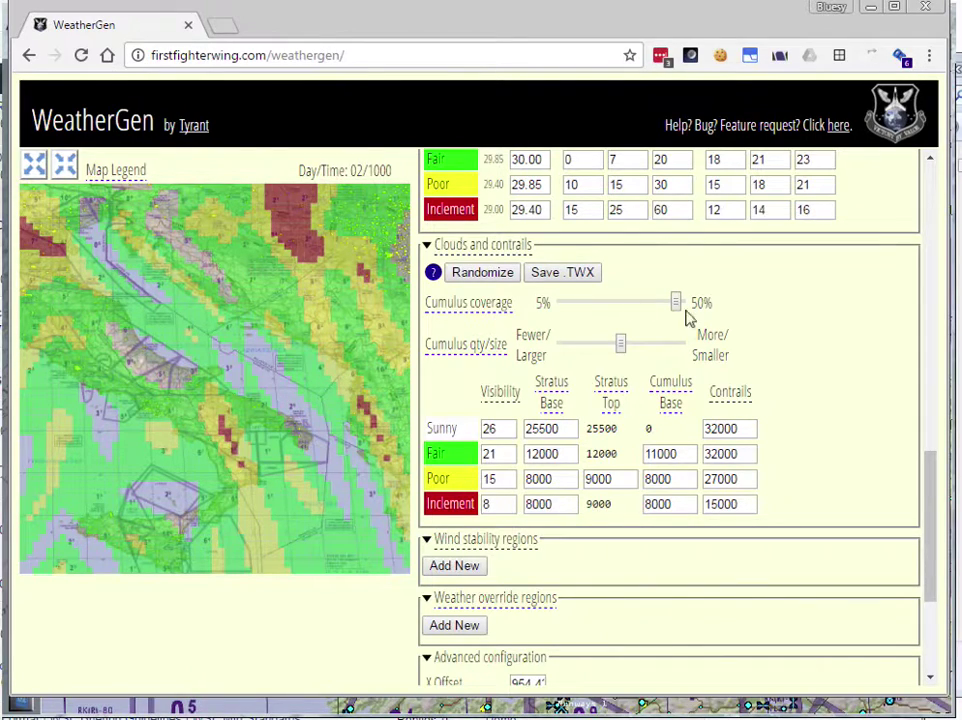
left_click(488, 280)
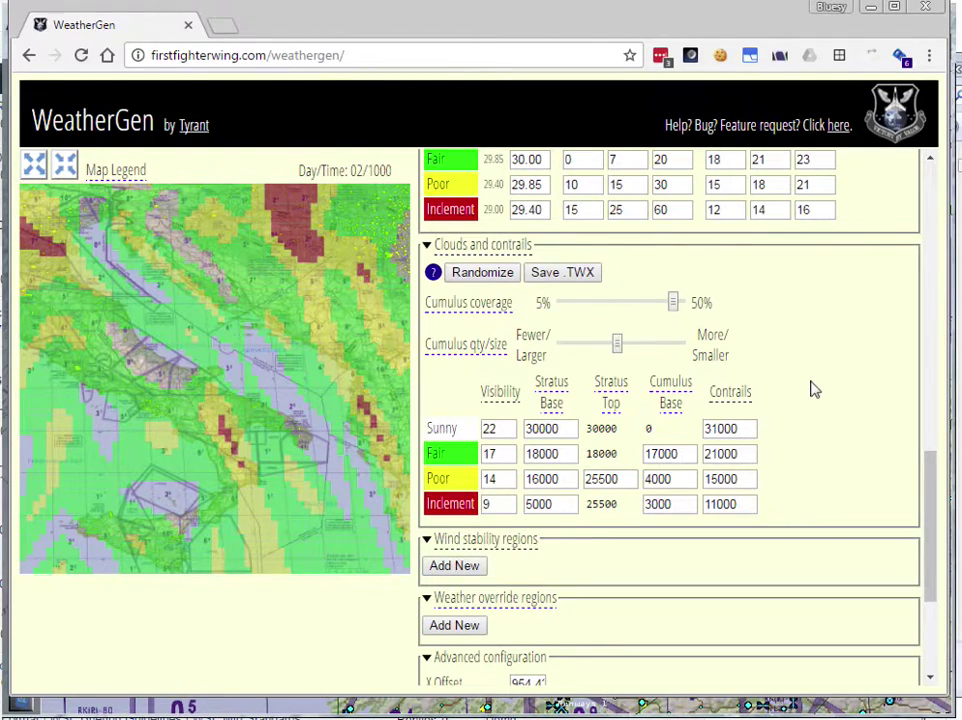
Scroll the panel back to the top, then switch to Falcon BMS and back to WeatherGen.
scroll(813, 389, "up", 10)
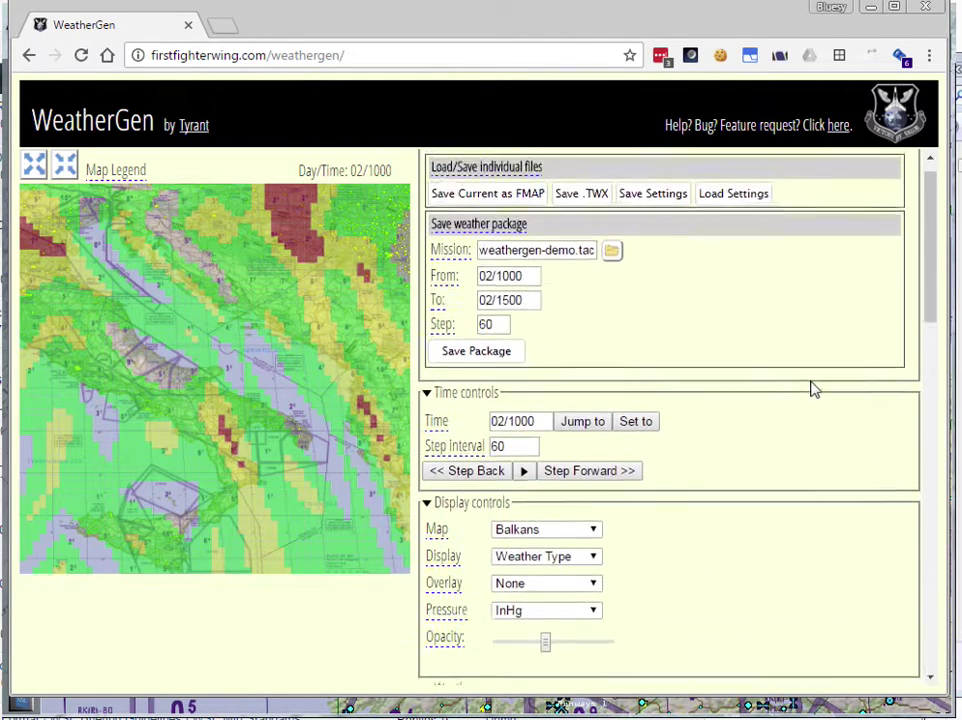
scroll(813, 389, "up", 1)
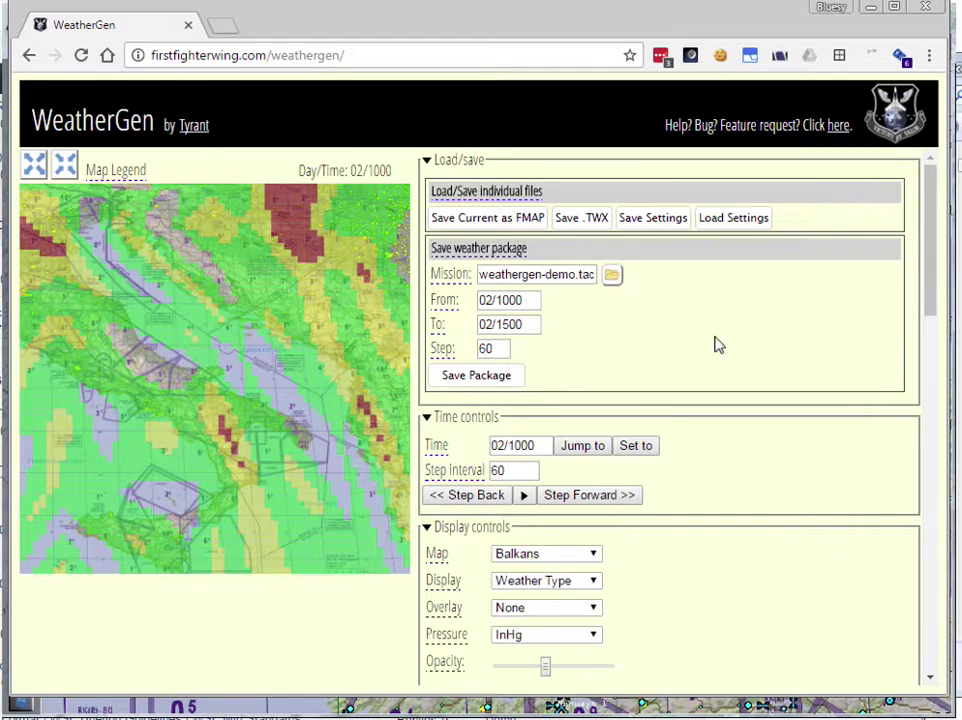
key("alt+Tab")
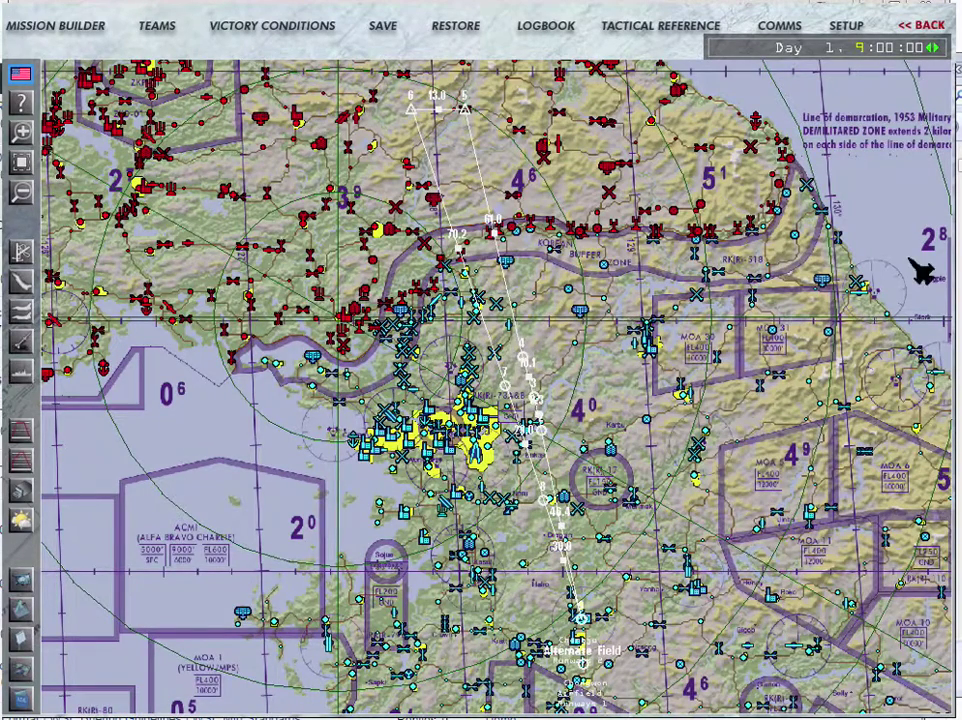
key("alt+Tab")
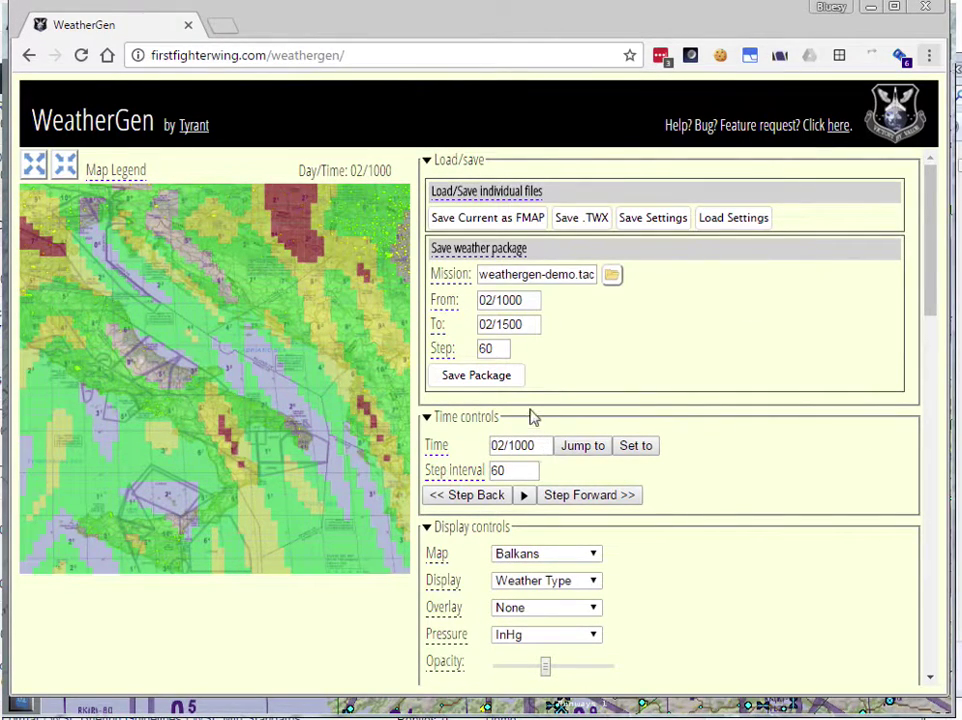
Set the weather Time to 01/0900 and jump the map to that hour.
left_click(502, 445)
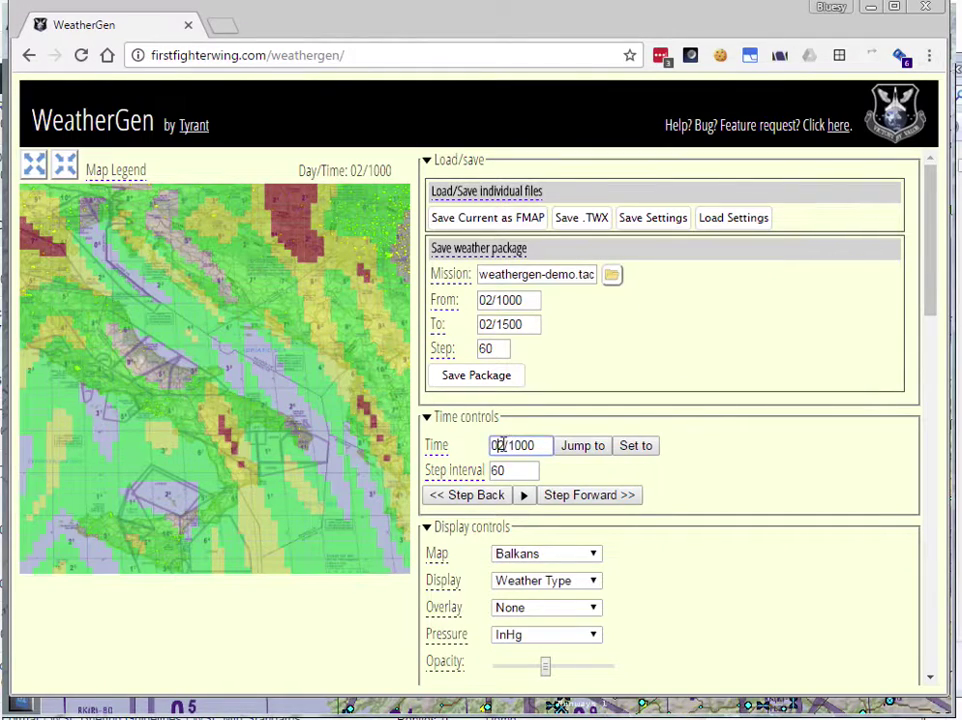
key("ctrl+a")
key("BackSpace")
type("01/1000")
key("BackSpace")
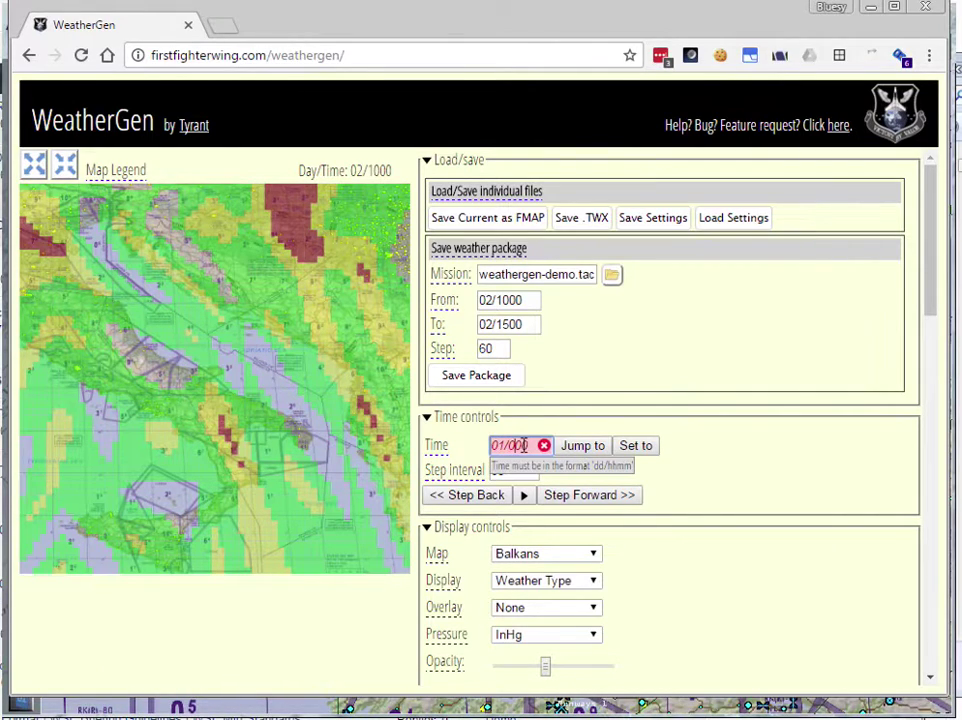
key("BackSpace")
type("09")
left_click(576, 450)
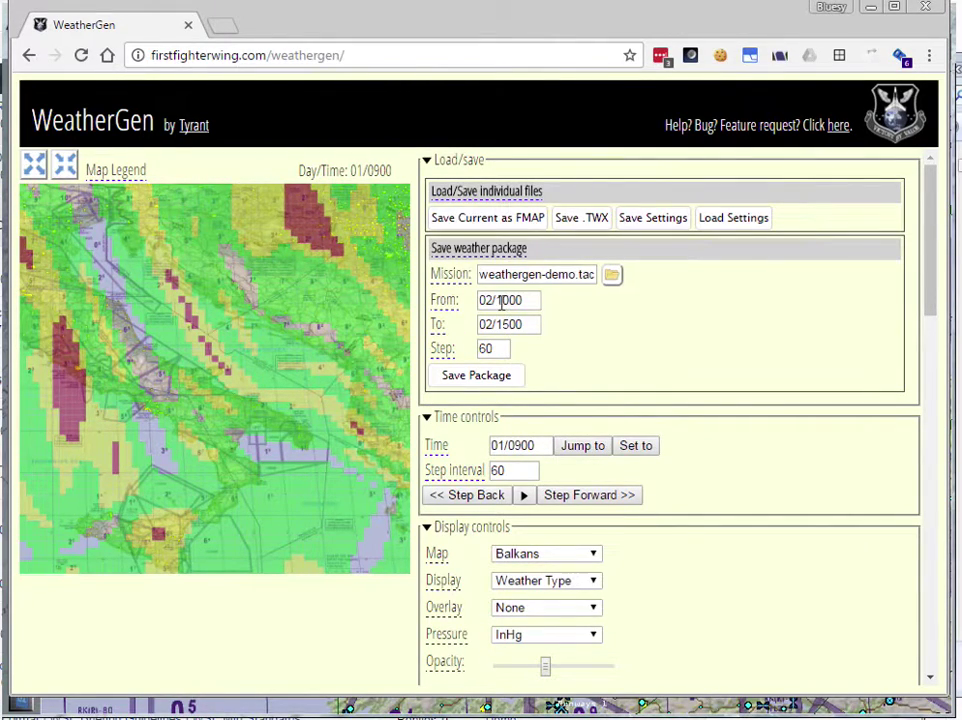
Set the weather package to From 01/0900, To 01/1200, Step 15.
left_click_drag(530, 302, 465, 312)
type("0")
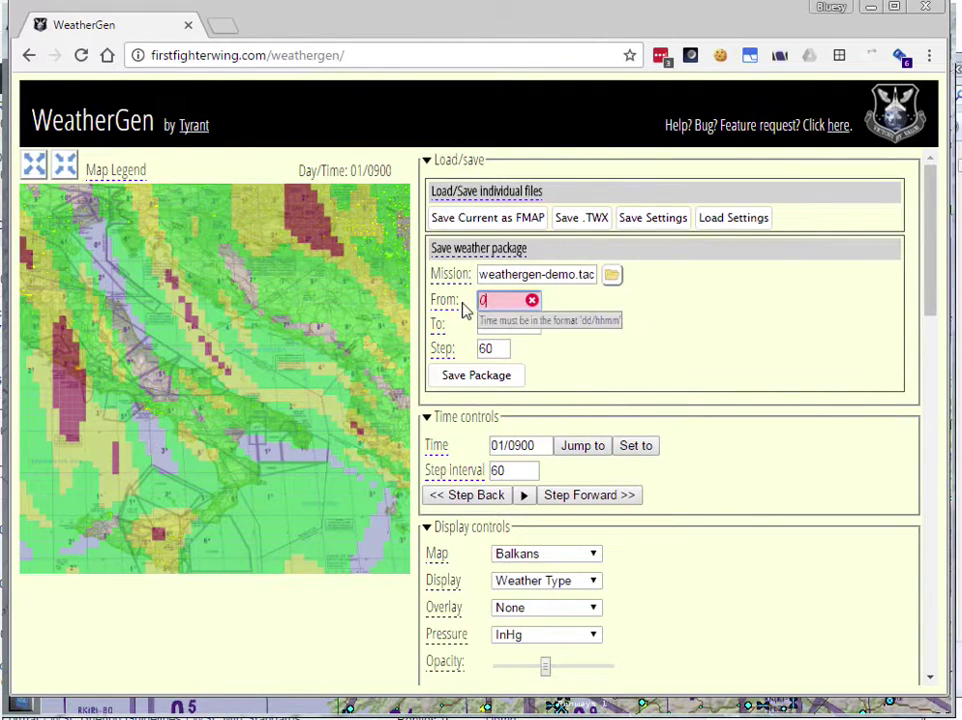
type("1/0900")
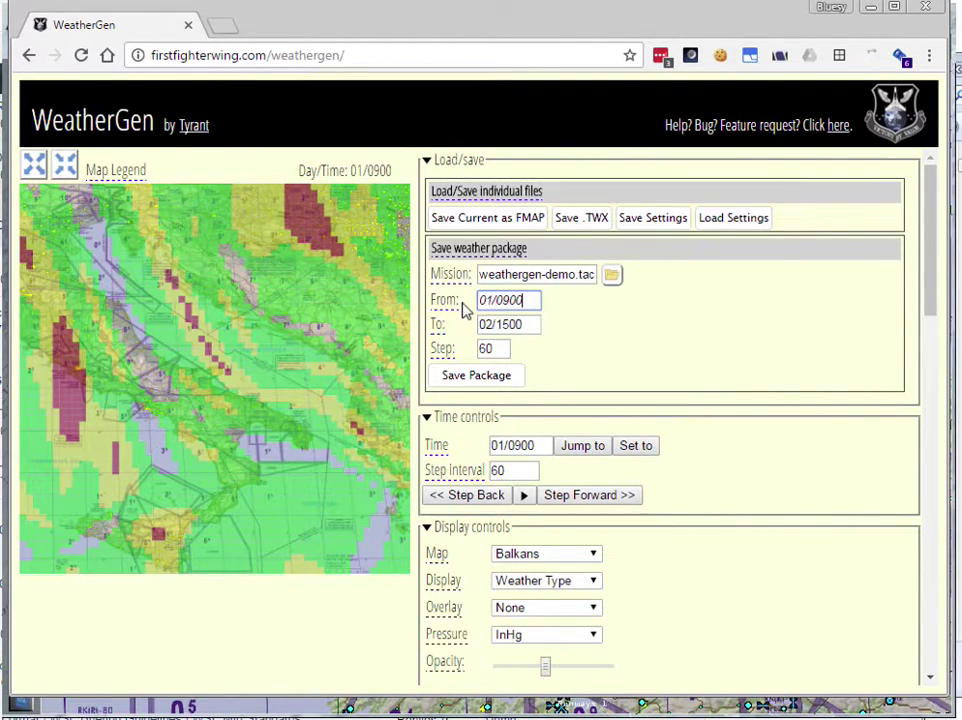
key("Tab")
type("0")
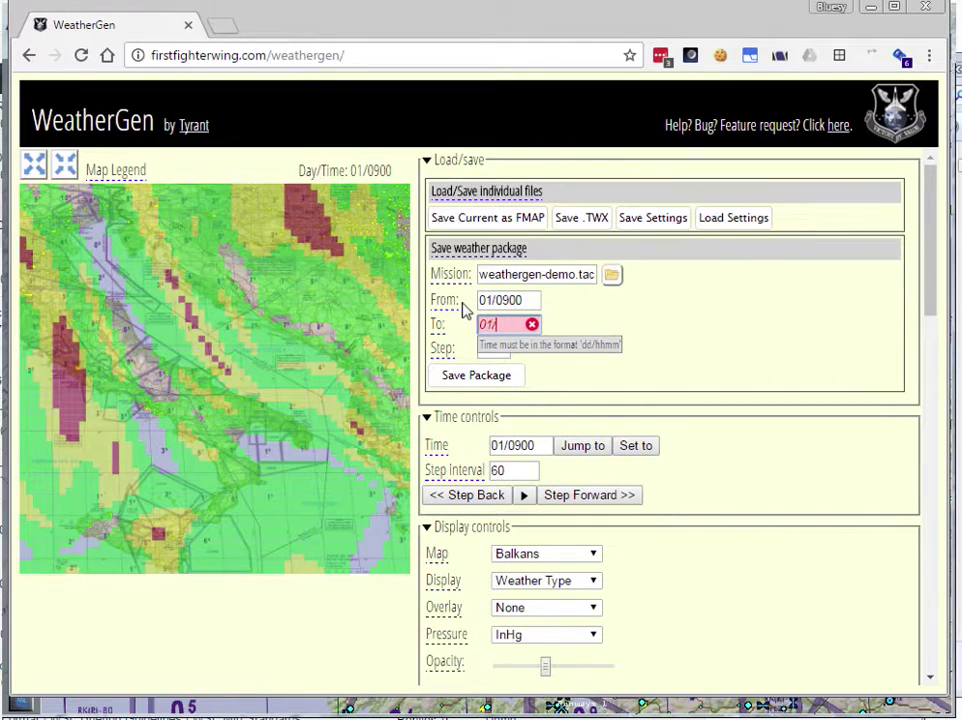
type("1/1200")
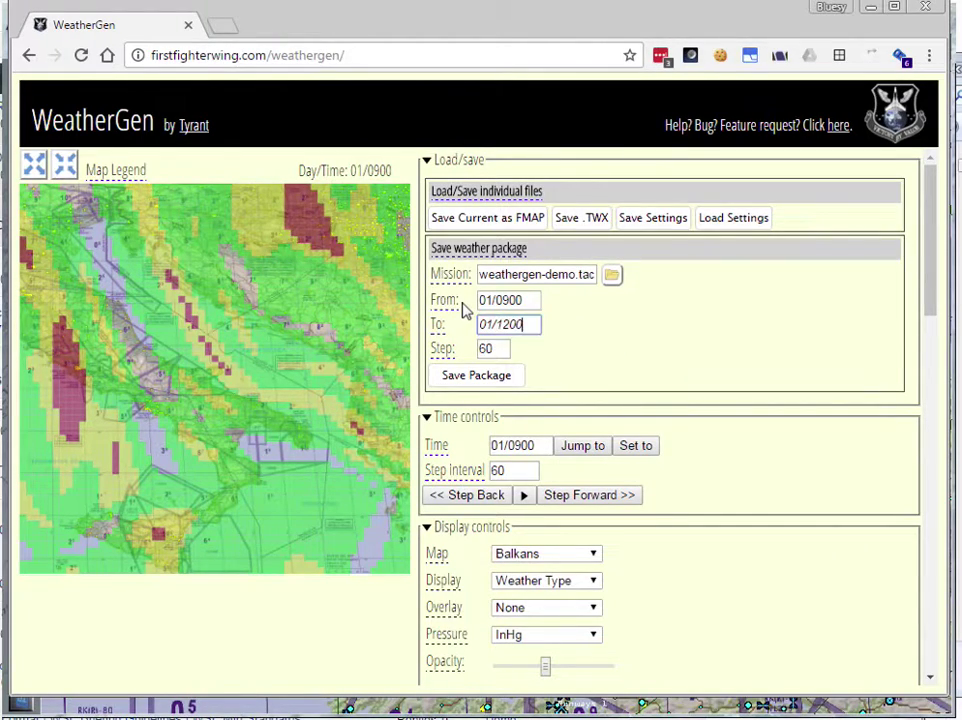
key("Tab")
type("15")
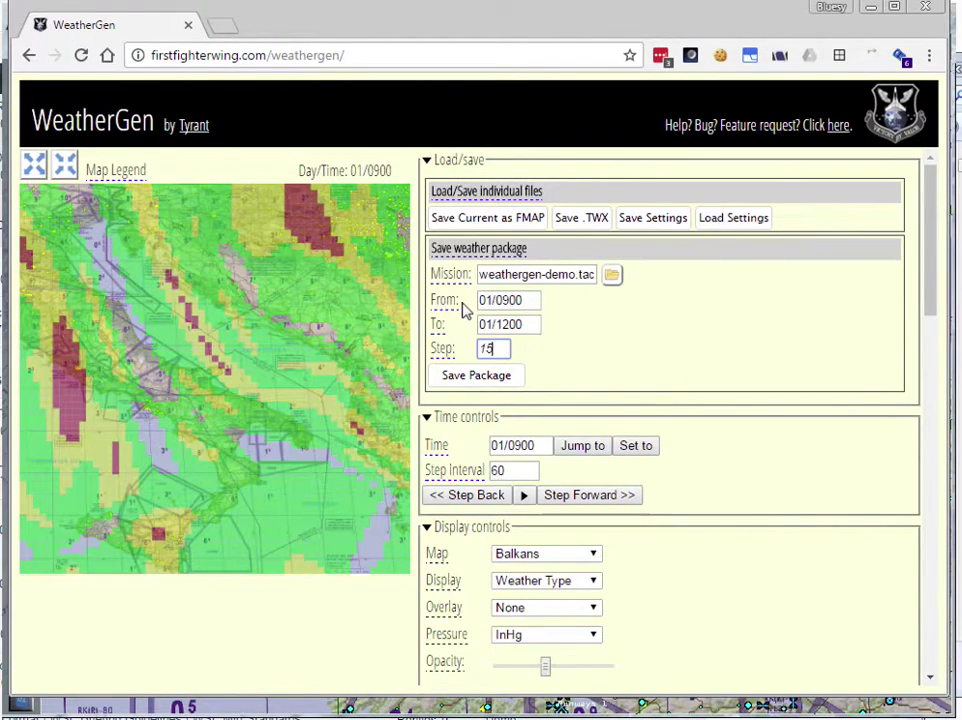
left_click(578, 358)
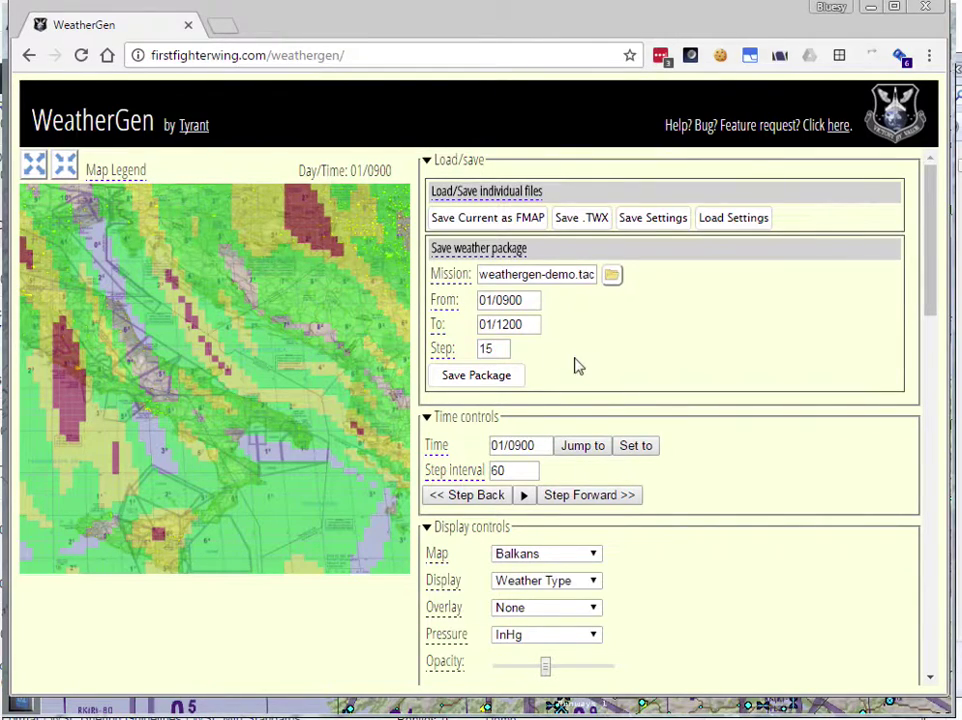
Save the weather package as weathergen-demo.zip in Falcon BMS Data\Campaign\Save.
left_click(500, 378)
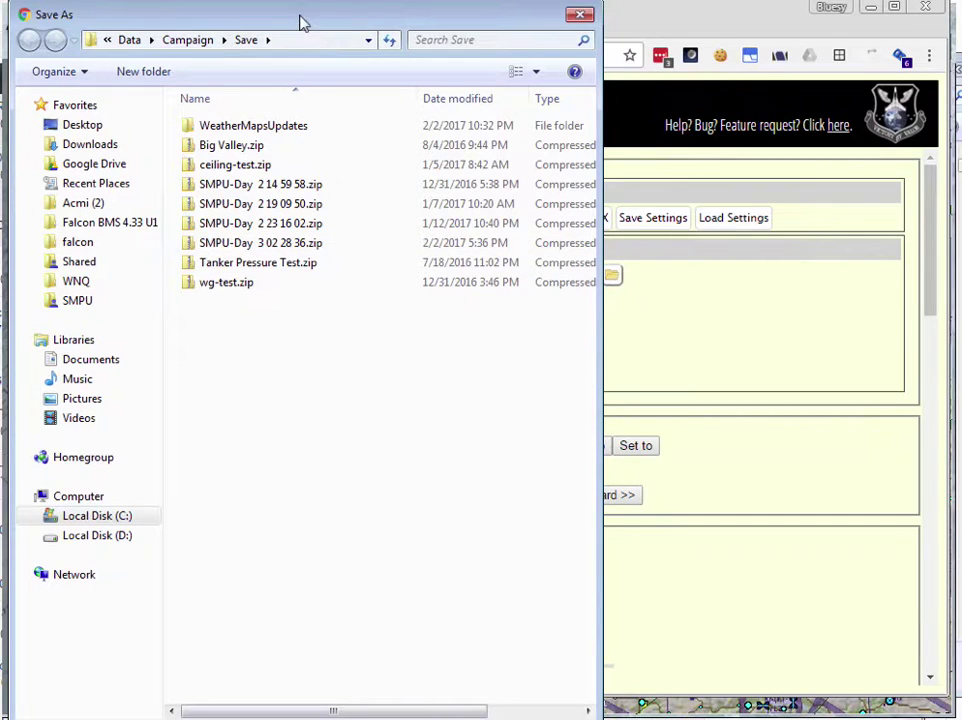
left_click_drag(303, 22, 333, 96)
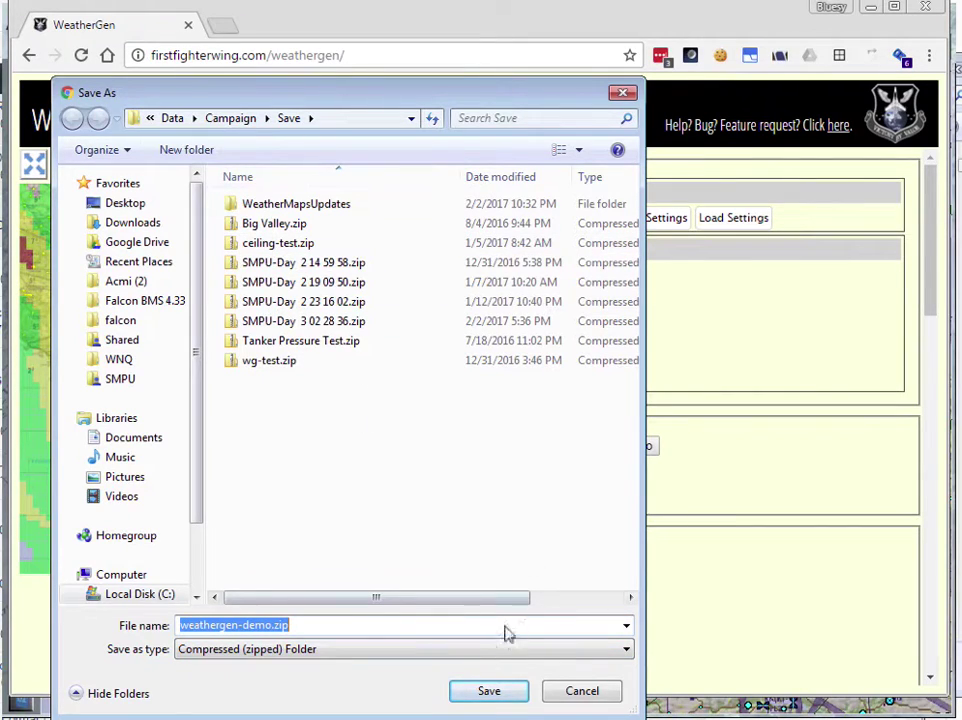
left_click(489, 691)
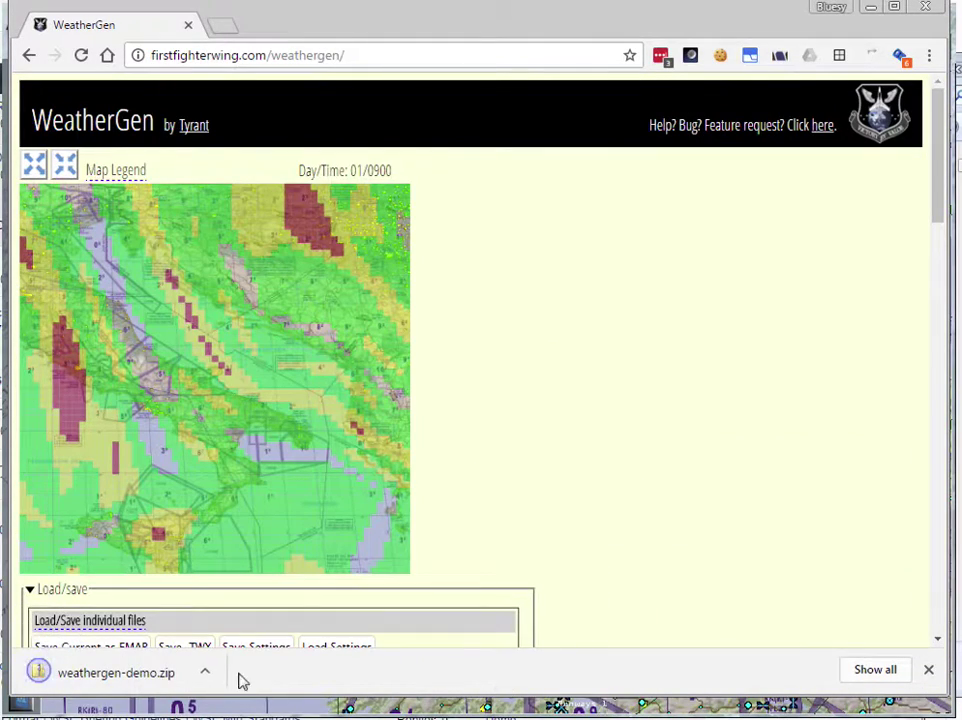
Inspect weathergen-demo.zip and its WeatherMapsUpdates folder in Explorer, then return to WeatherGen.
left_click(128, 672)
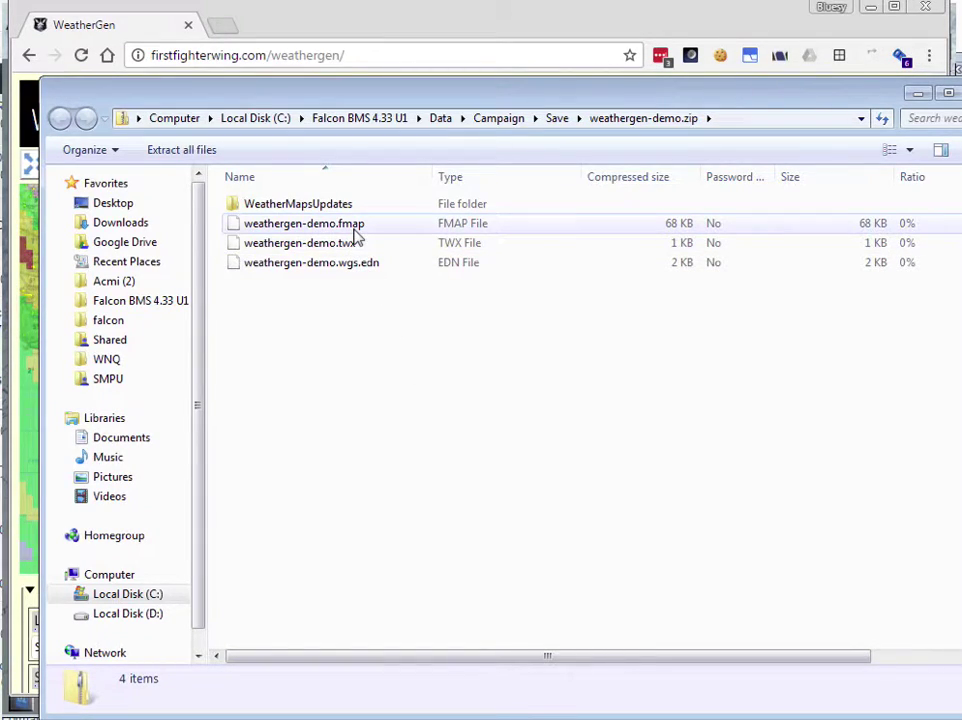
double_click(333, 206)
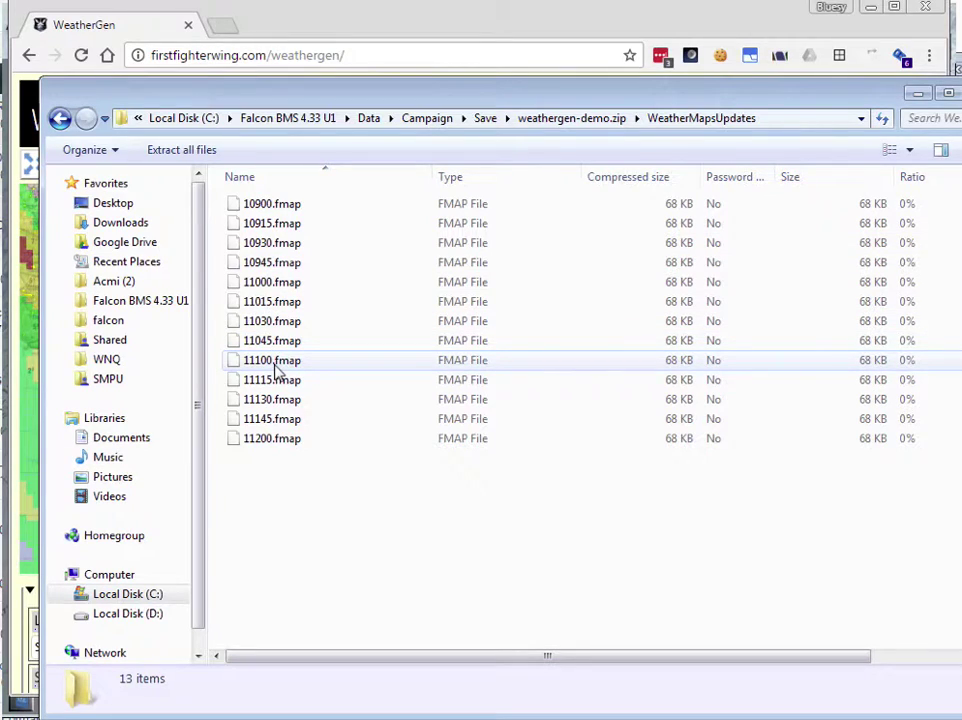
left_click(583, 120)
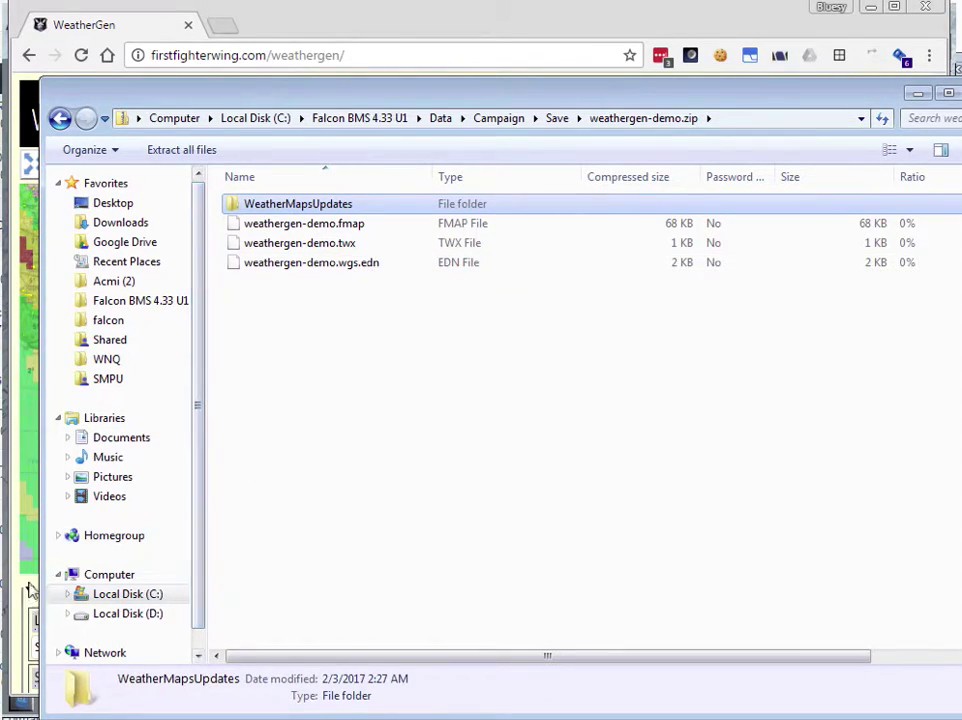
left_click(17, 443)
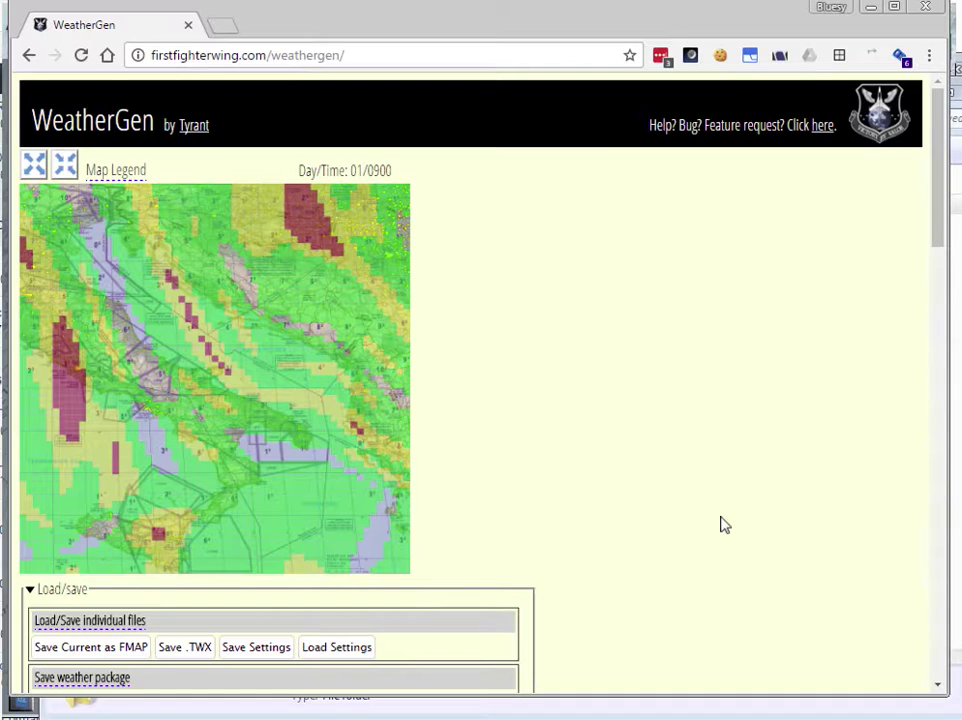
Reload WeatherGen to its default Korea wind map and shrink the map.
key("F5")
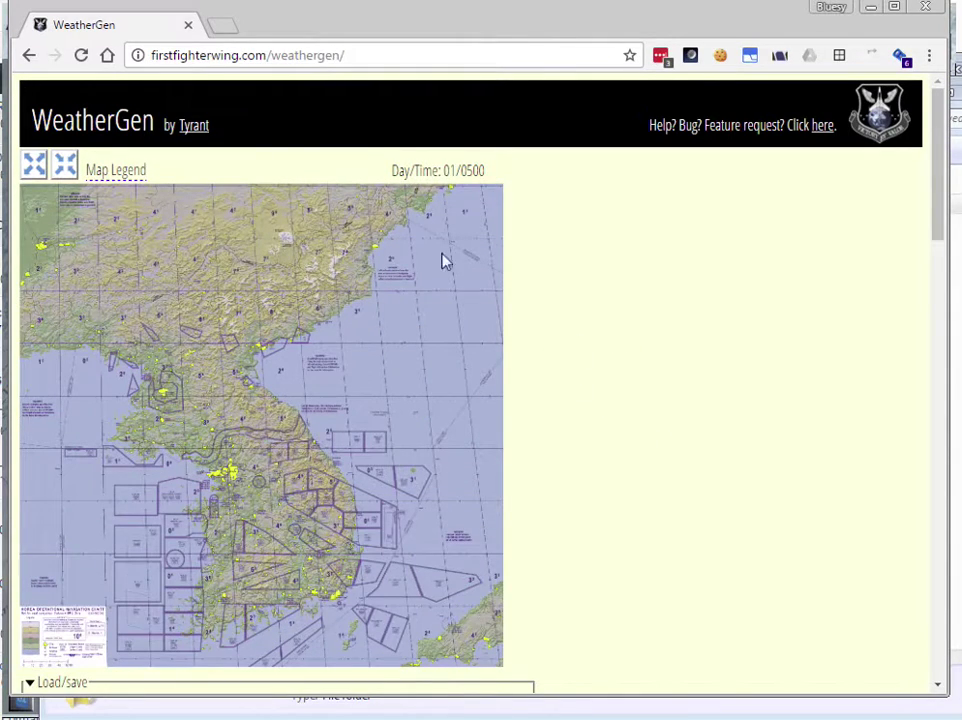
left_click(64, 164)
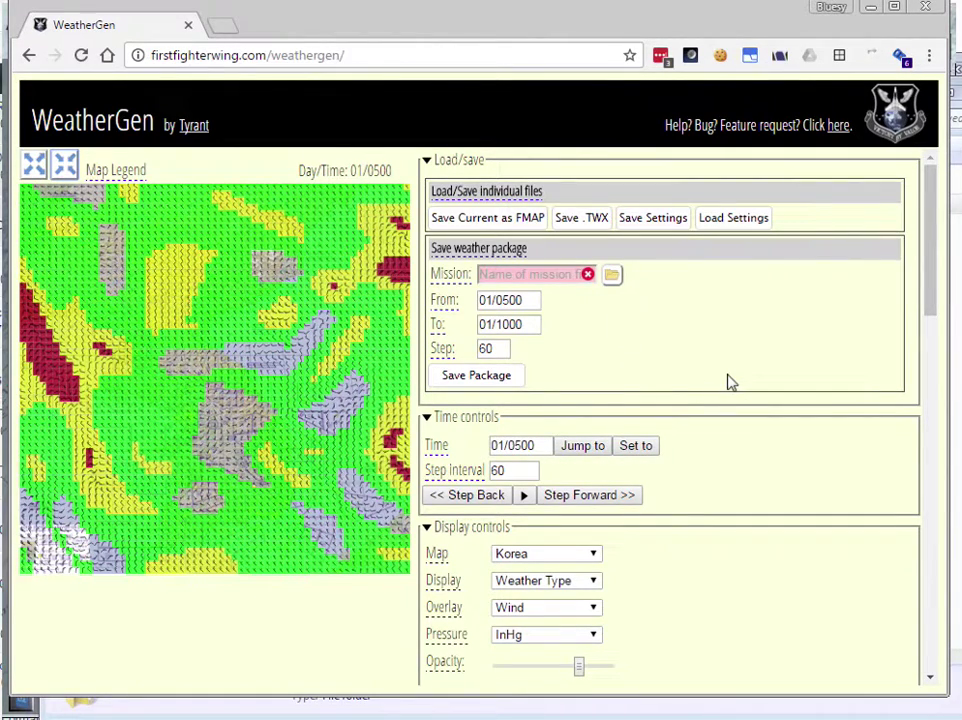
Load the saved settings file wg-test.settings.edn.
left_click(723, 220)
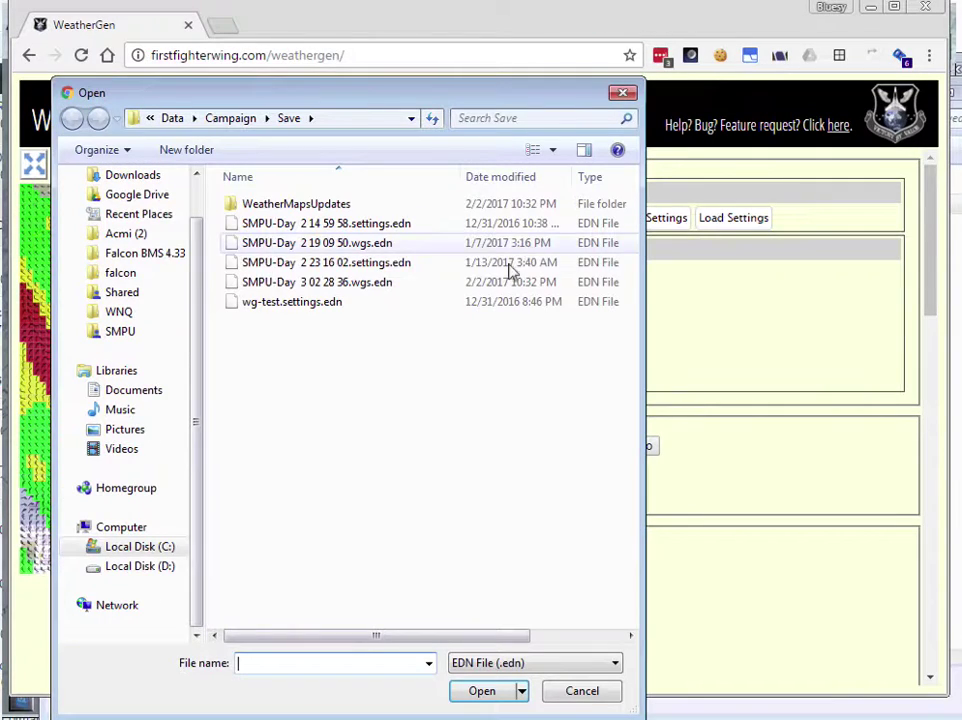
left_click(295, 306)
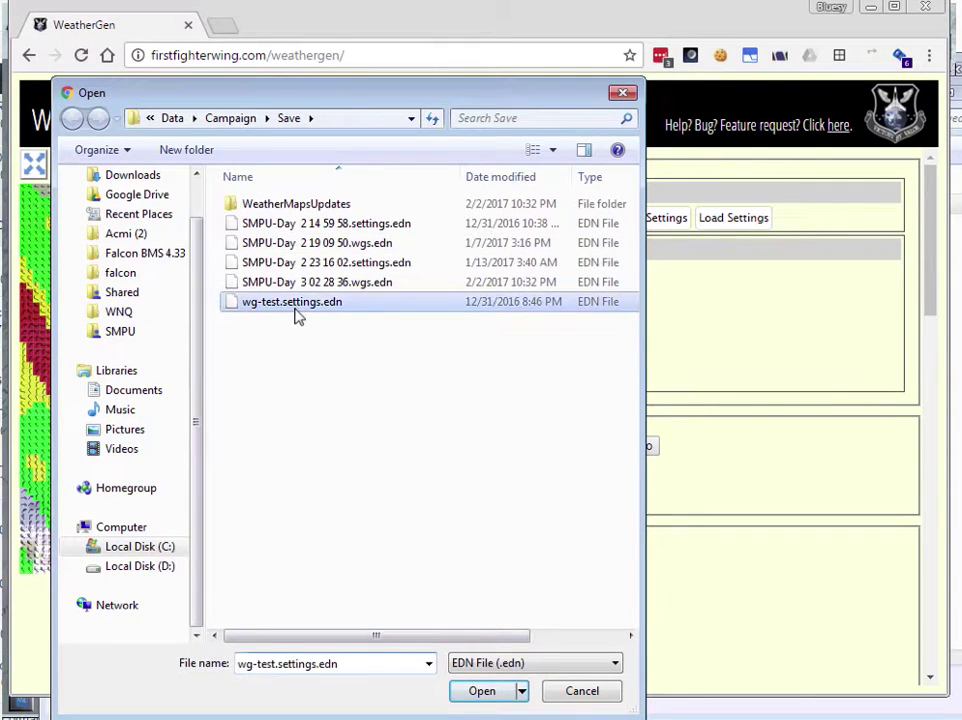
left_click(485, 691)
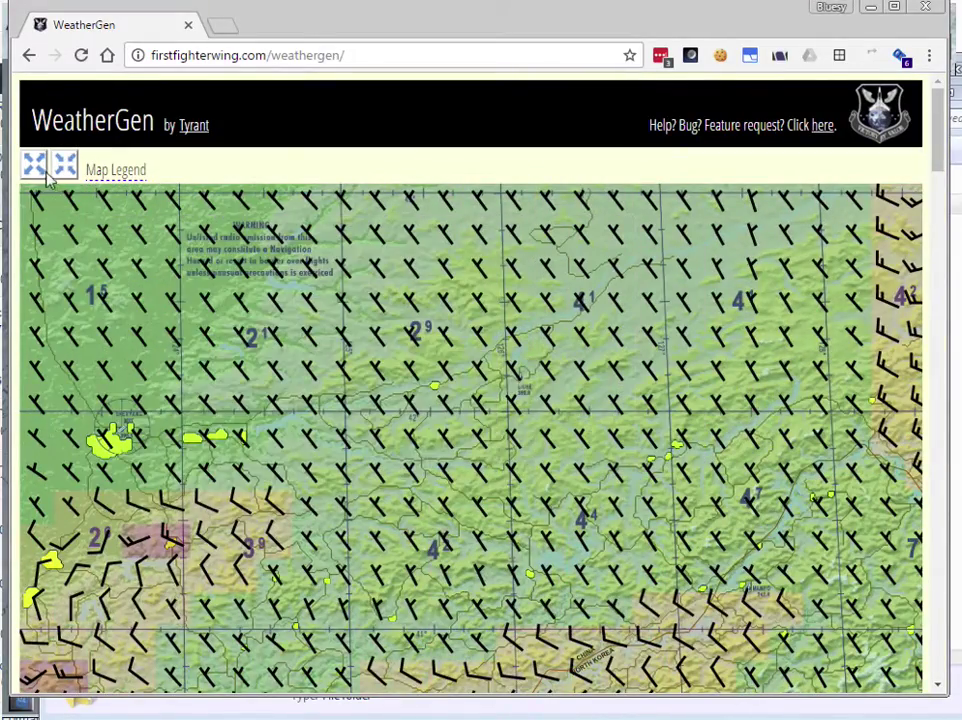
Shrink the enlarged Korea wind map until the controls reappear.
left_click(65, 165)
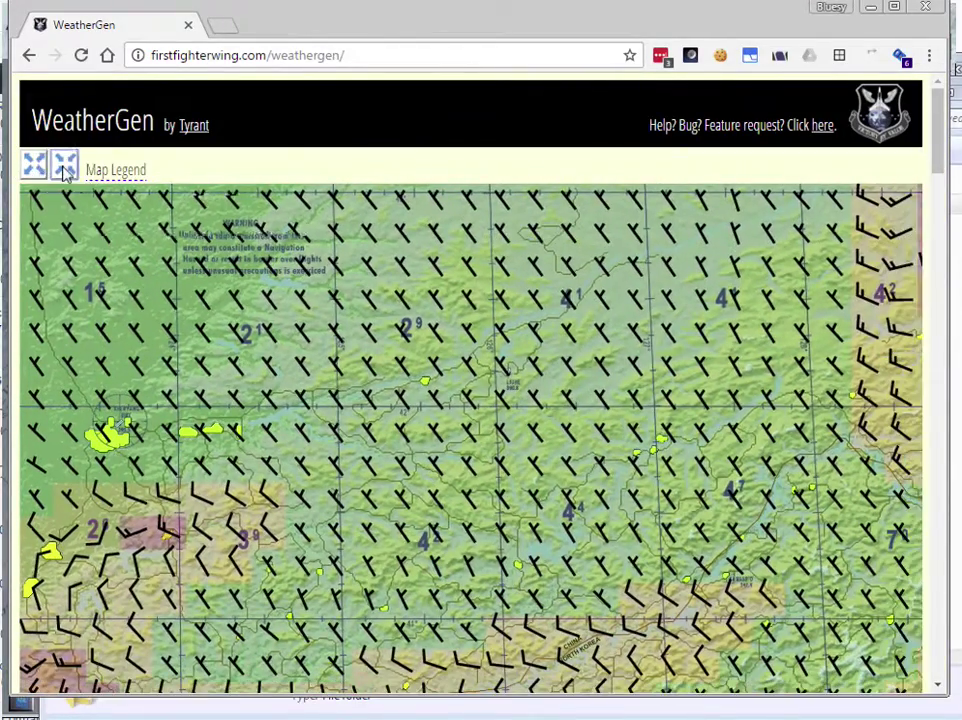
left_click(64, 168)
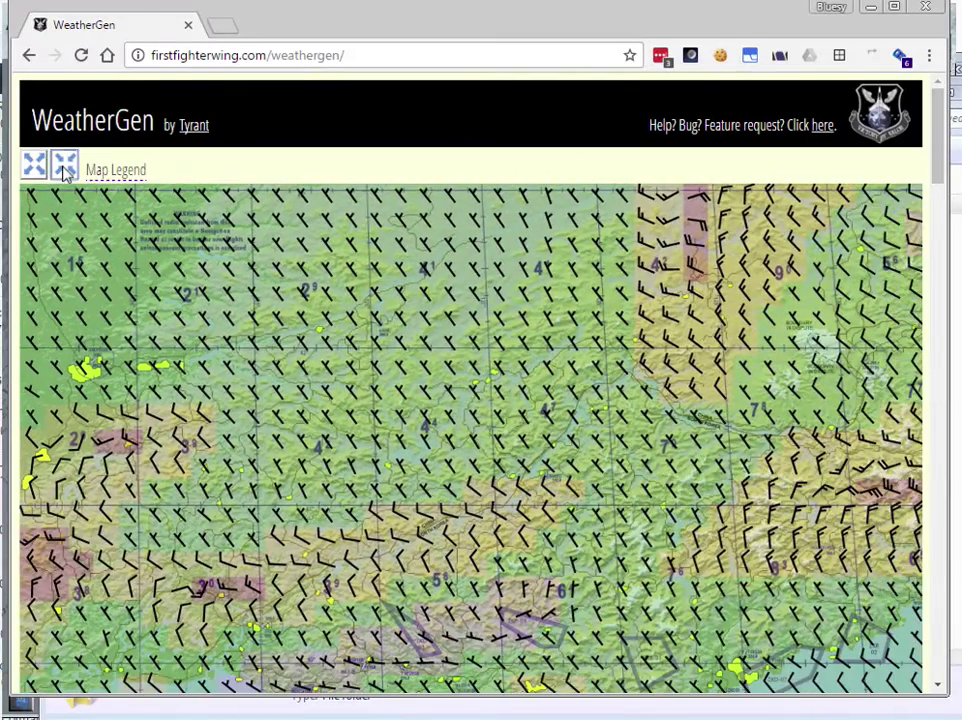
left_click(64, 168)
left_click(64, 168)
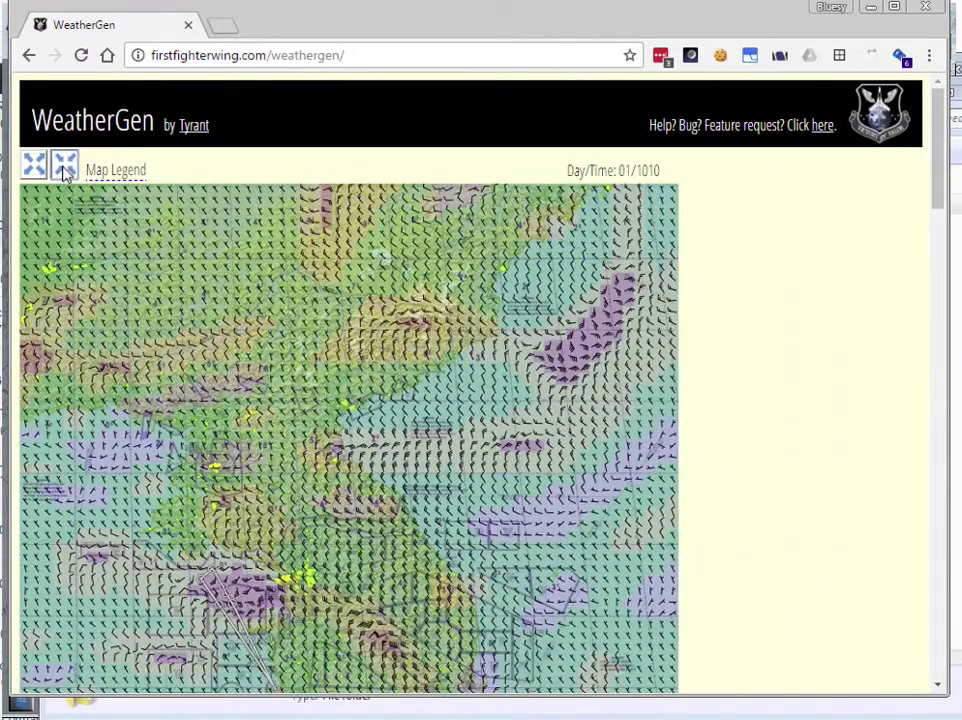
left_click(64, 168)
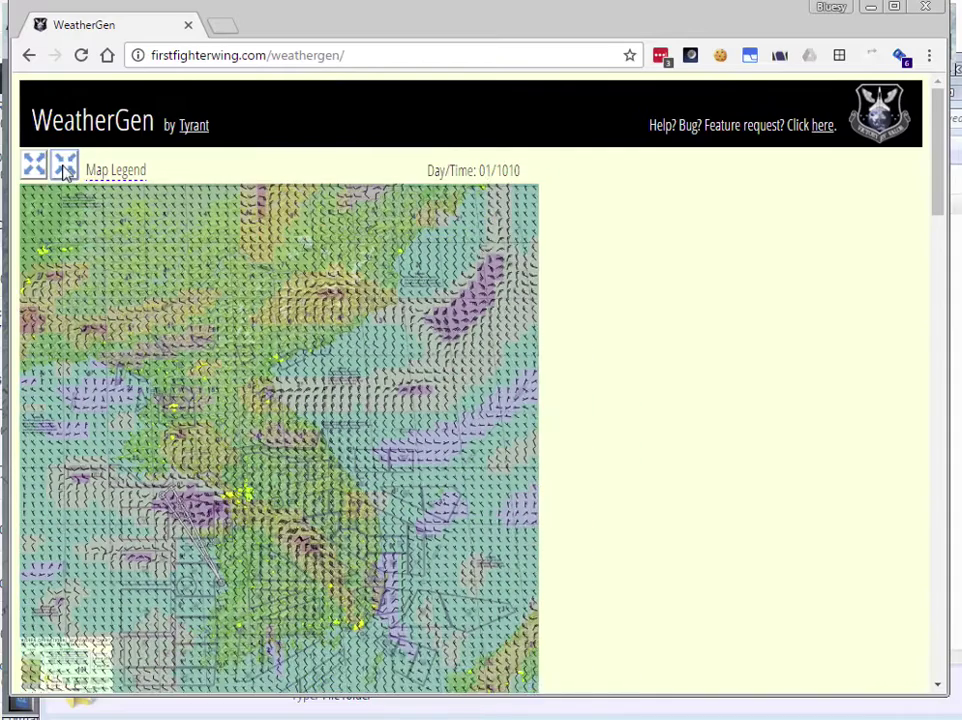
left_click(64, 168)
left_click(64, 168)
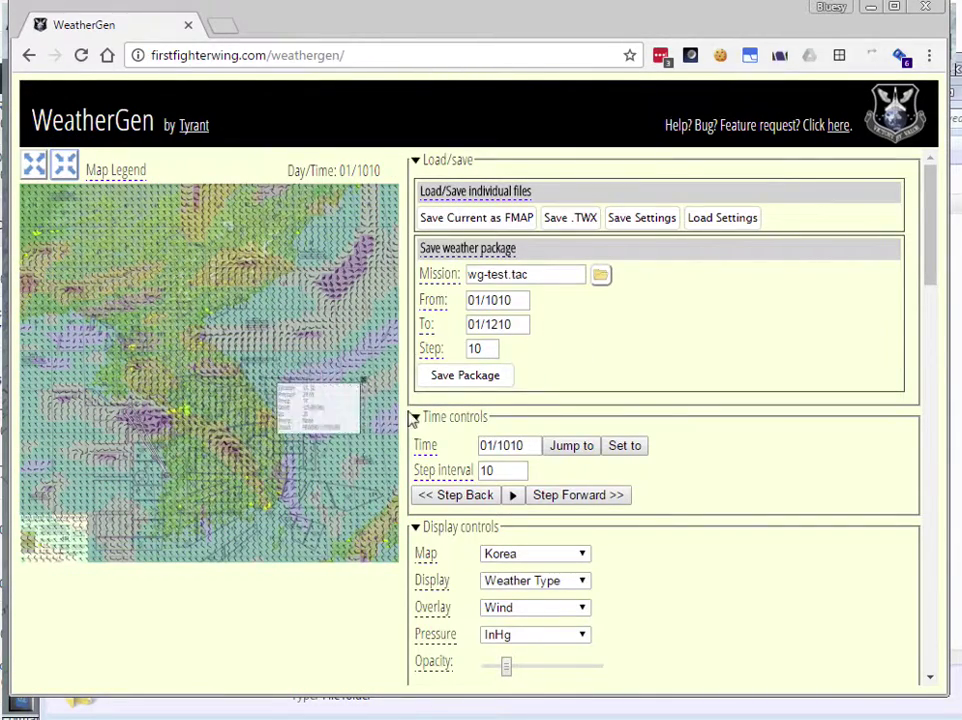